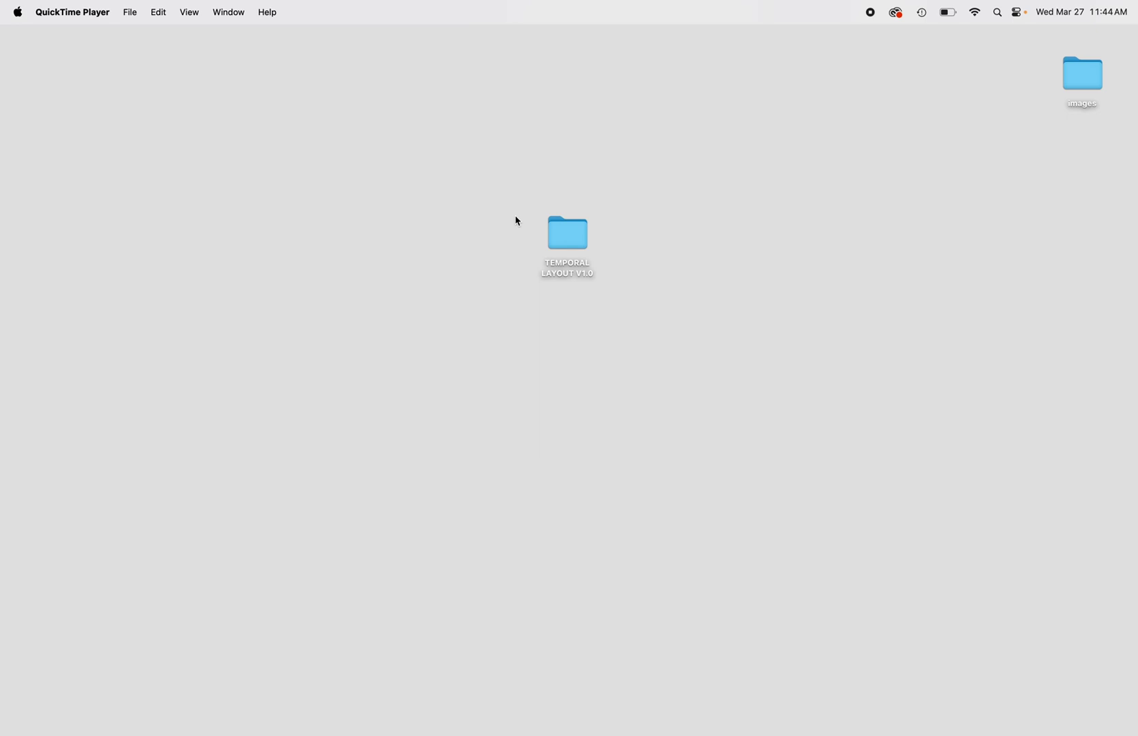
Step: Marquee-select the TEMPORAL LAYOUT V1.0 folder on the desktop
left_click_drag(514, 209, 642, 322)
Step: Open the TEMPORAL LAYOUT V1.0 folder and expand 01 - Welcome in list view
double_click(580, 233)
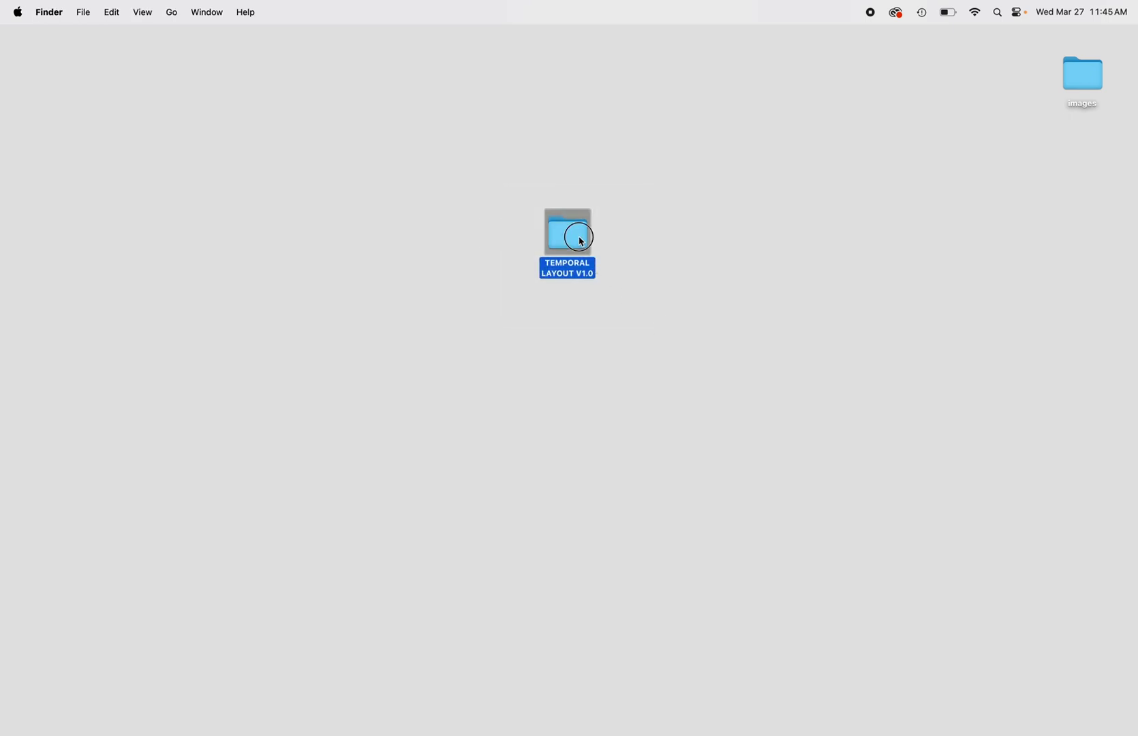
left_click(189, 121)
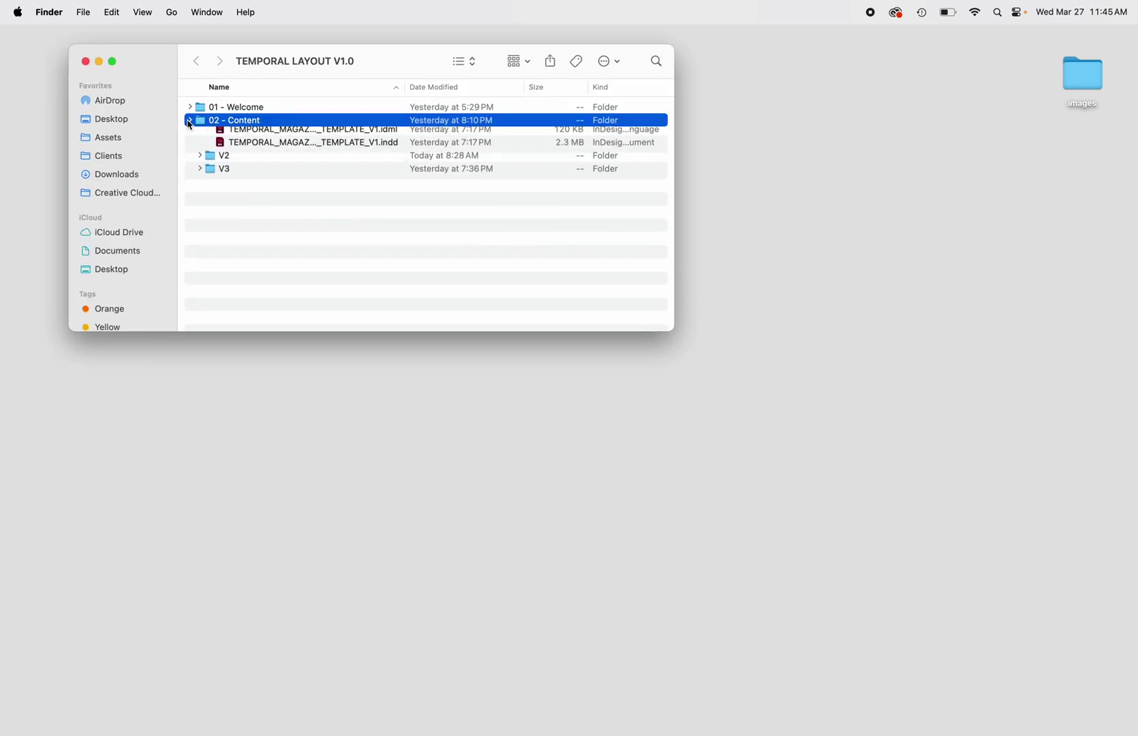
left_click(215, 145)
left_click(189, 108)
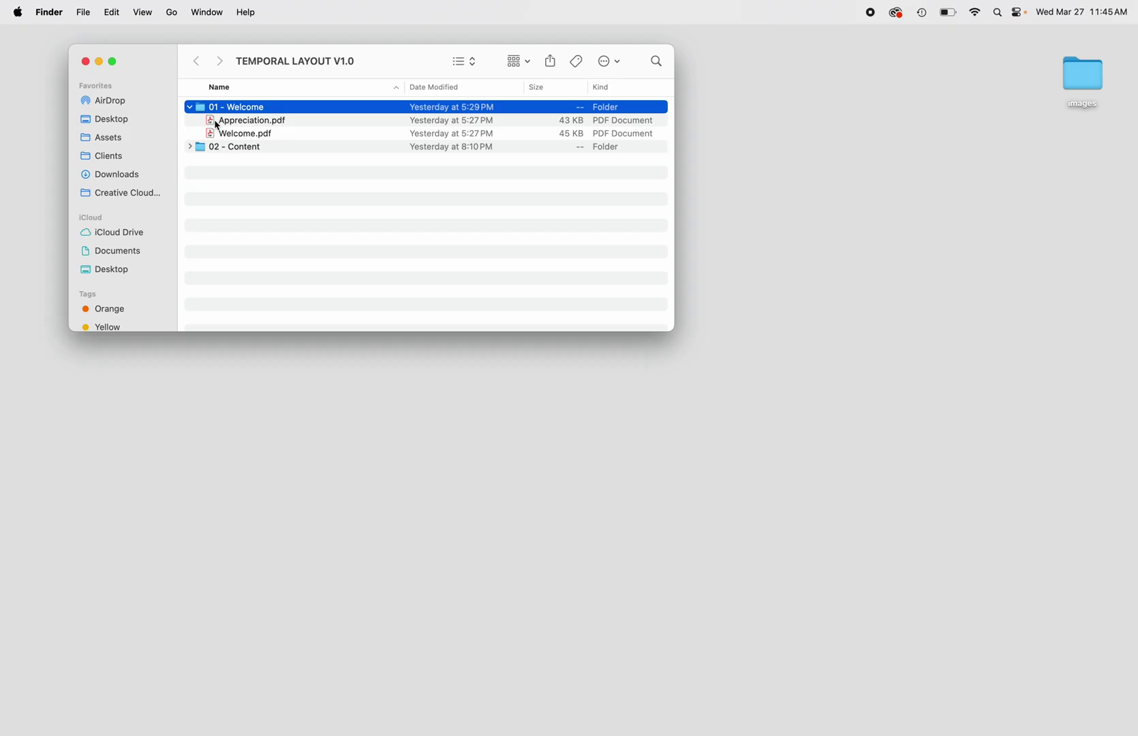
Step: Open Appreciation.pdf in Acrobat, then return to Finder with 02 - Content's V1–V3 folders listed
double_click(235, 121)
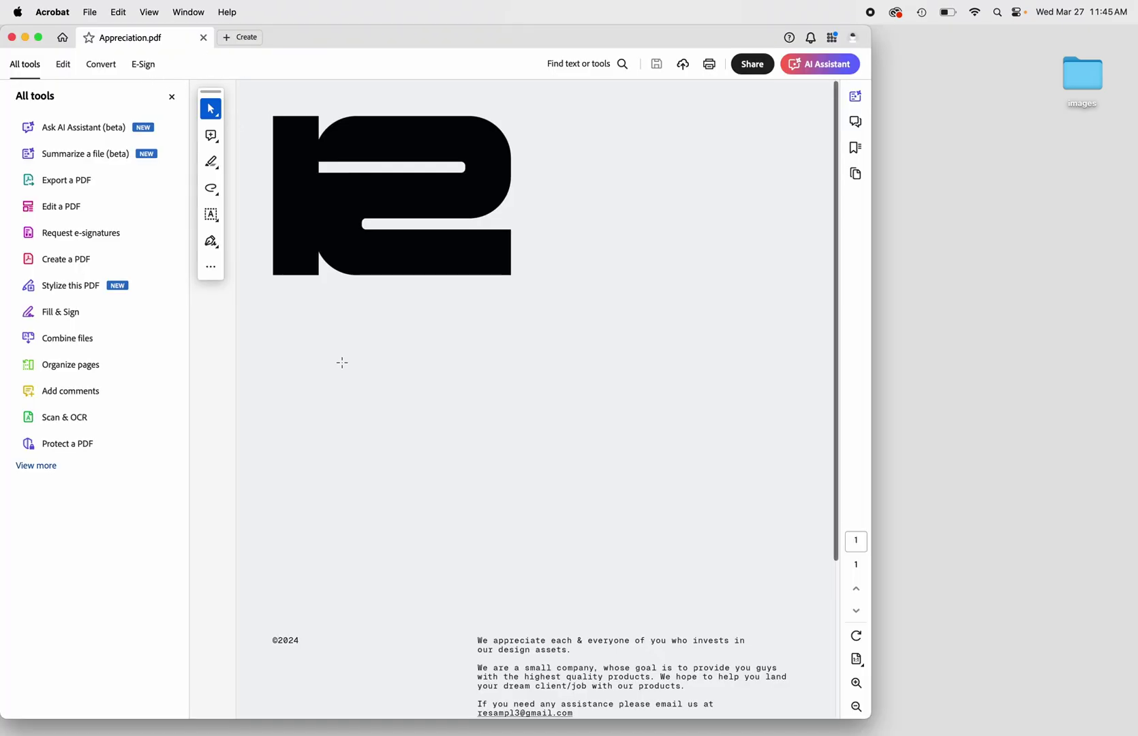
scroll(349, 370, "down", 3)
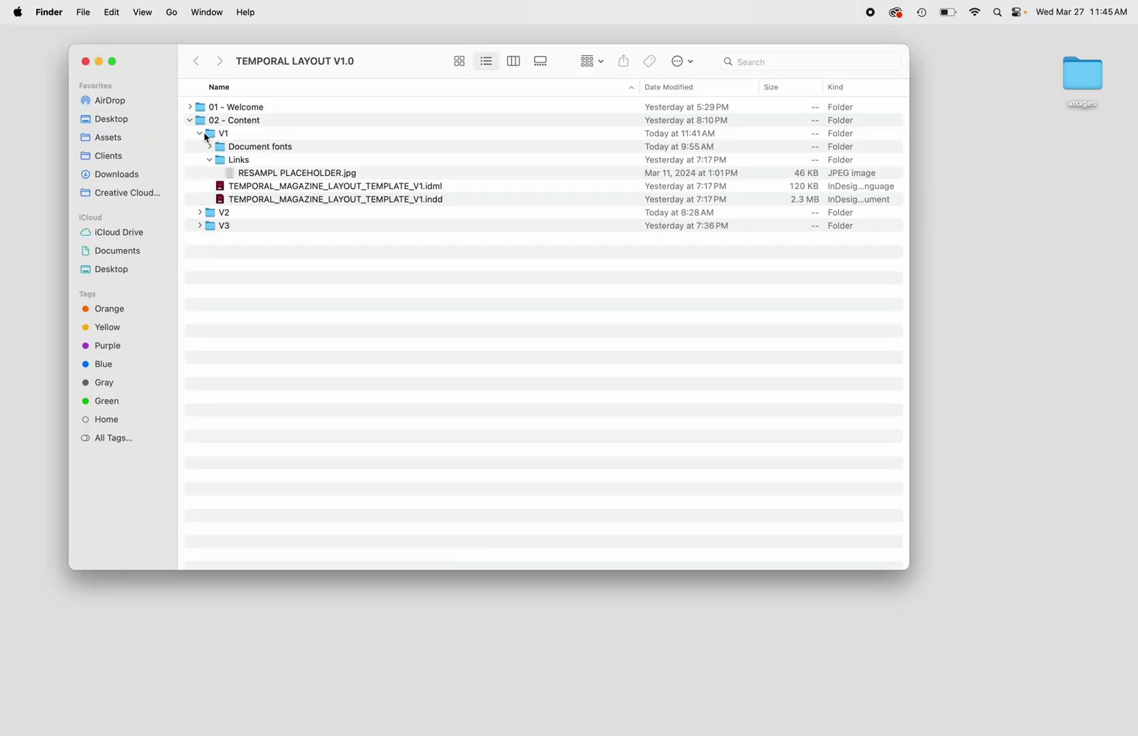
left_click(199, 133)
left_click(253, 193)
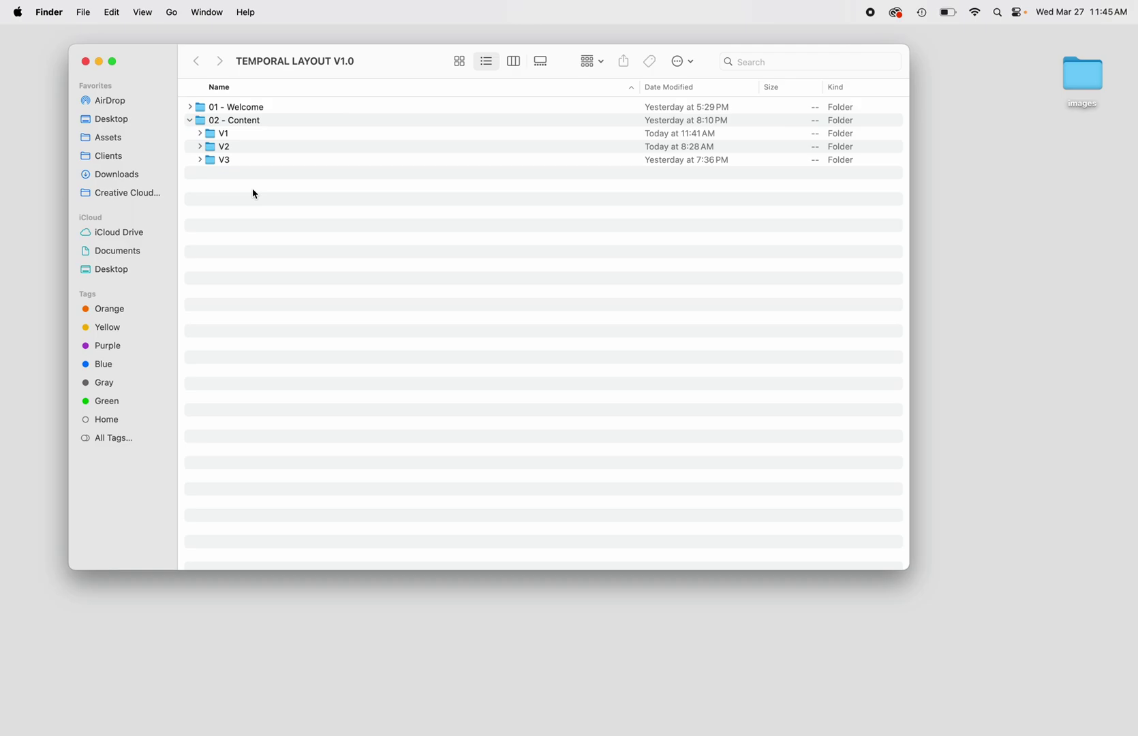
Step: Expand V2 and its Document fonts folder, then preview Archivo-VariableFont_wdth,wght.ttf in Font Book
left_click(213, 134)
left_click(199, 147)
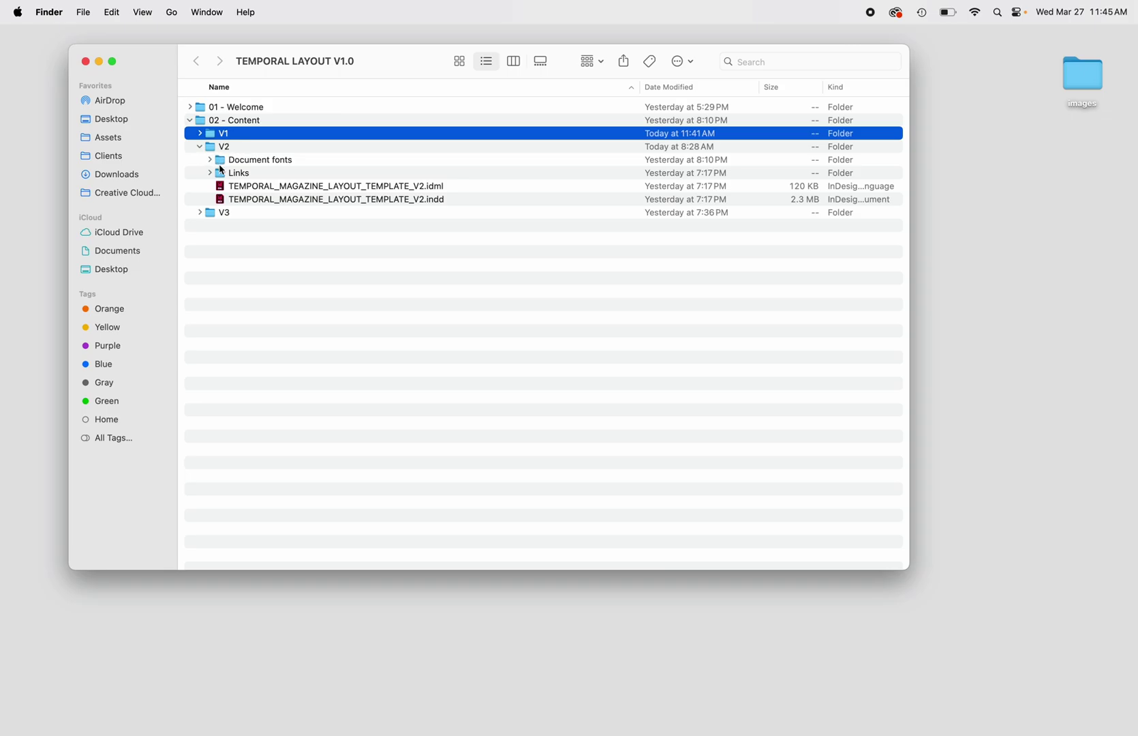
left_click(211, 161)
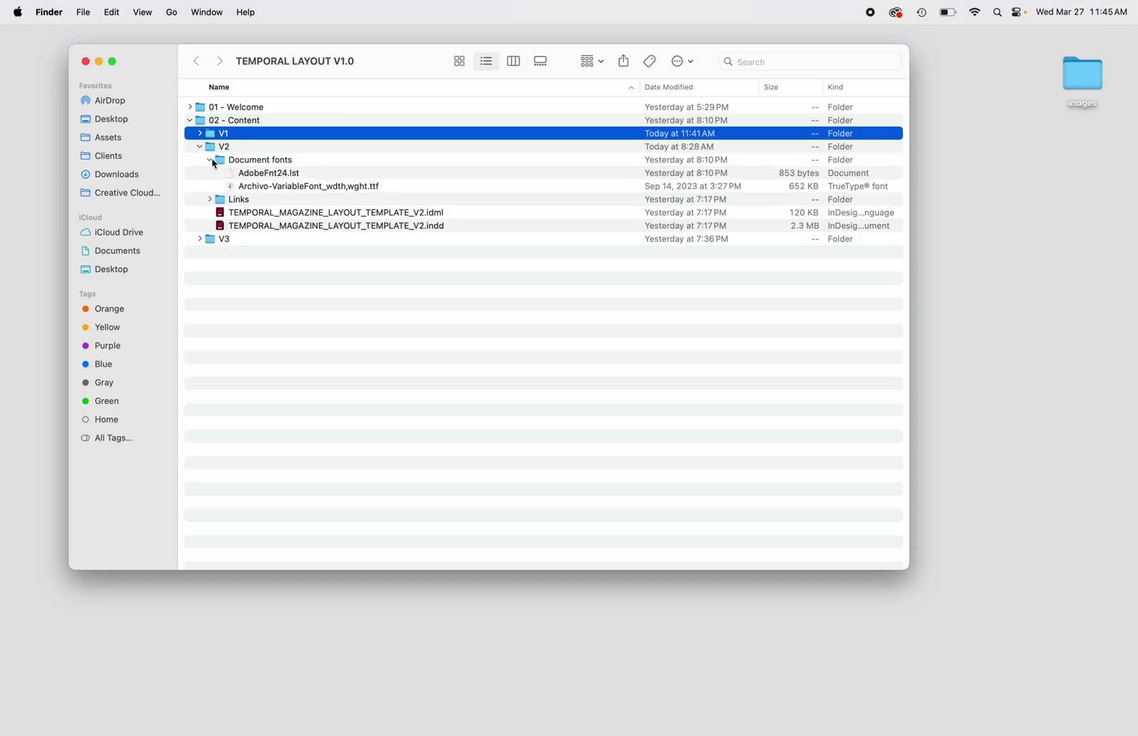
double_click(260, 188)
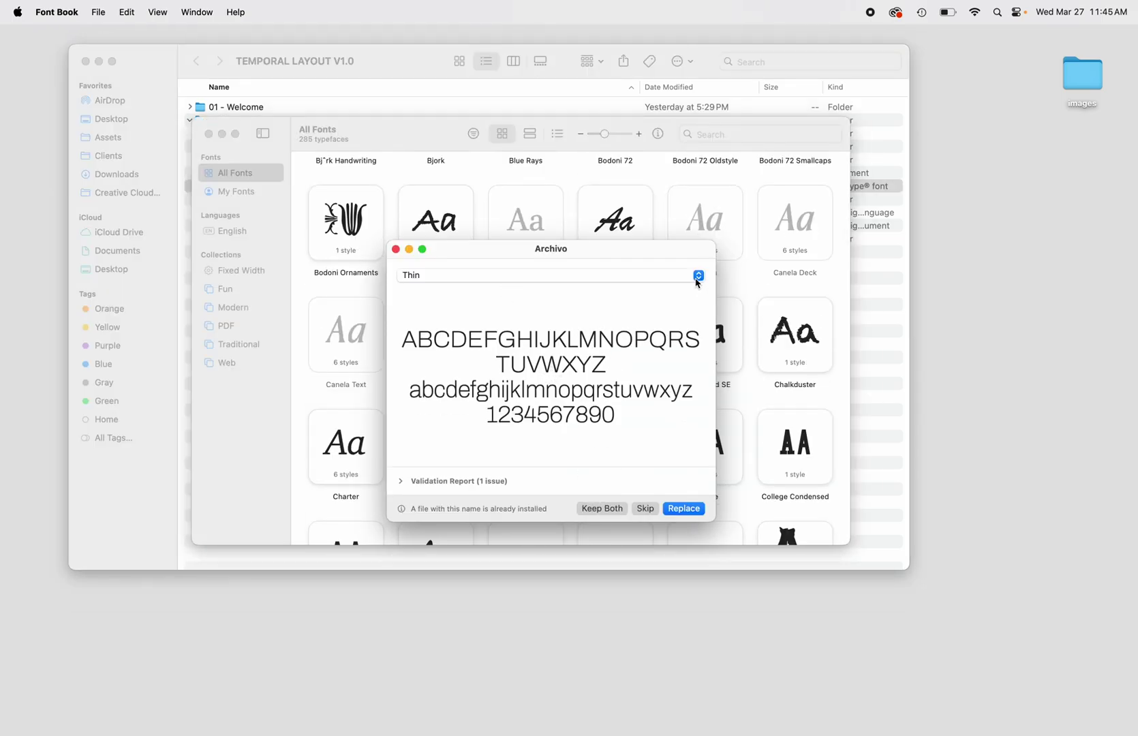
Step: Quit the Font Book preview without reinstalling, and open TEMPORAL_MAGAZINE_LAYOUT_TEMPLATE_V2.indd in InDesign
key("super+q")
double_click(319, 226)
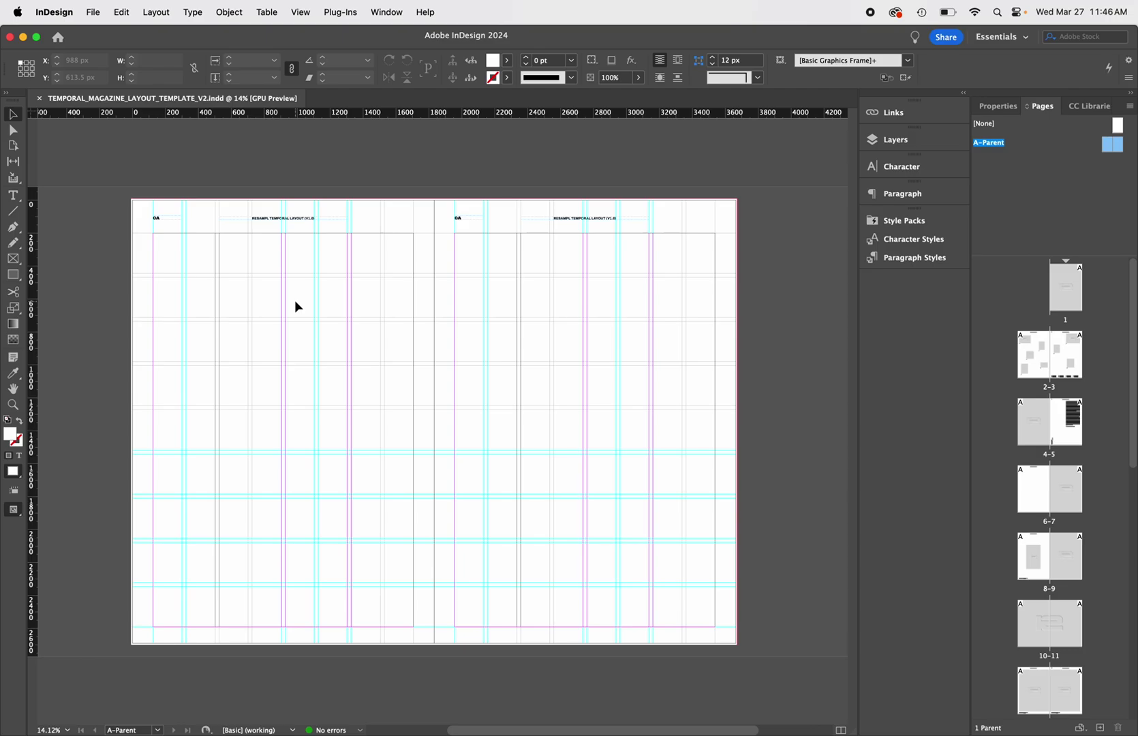
scroll(775, 445, "down", 5)
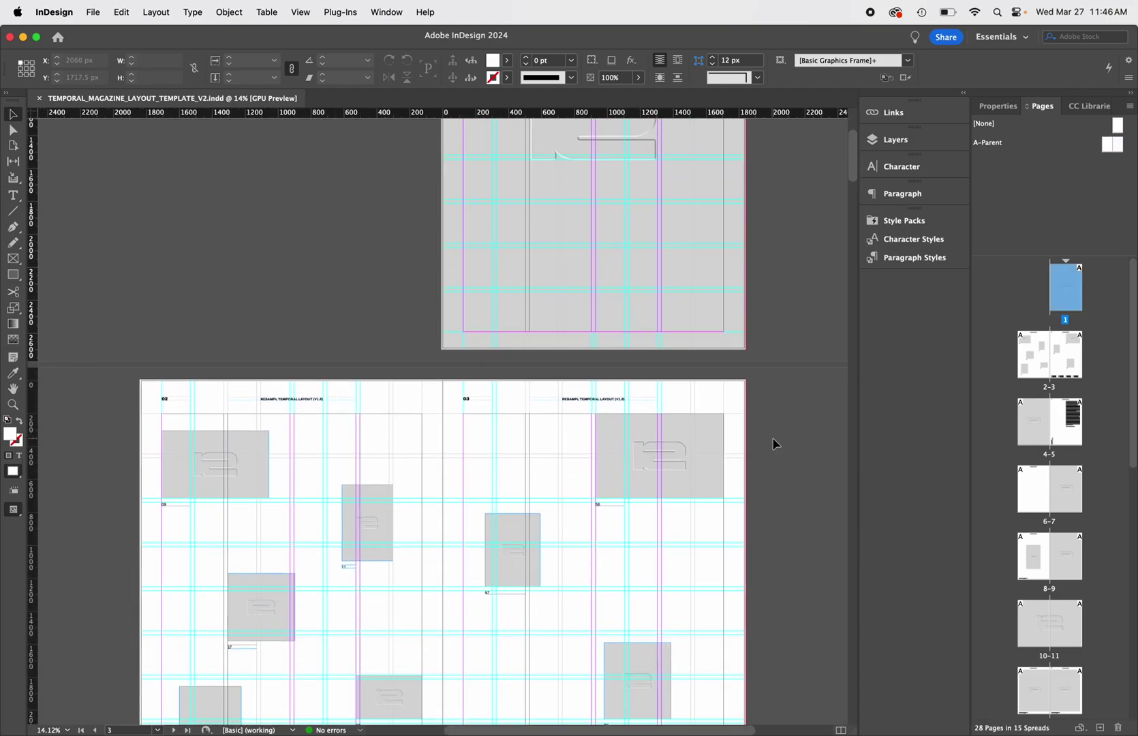
scroll(774, 444, "down", 6)
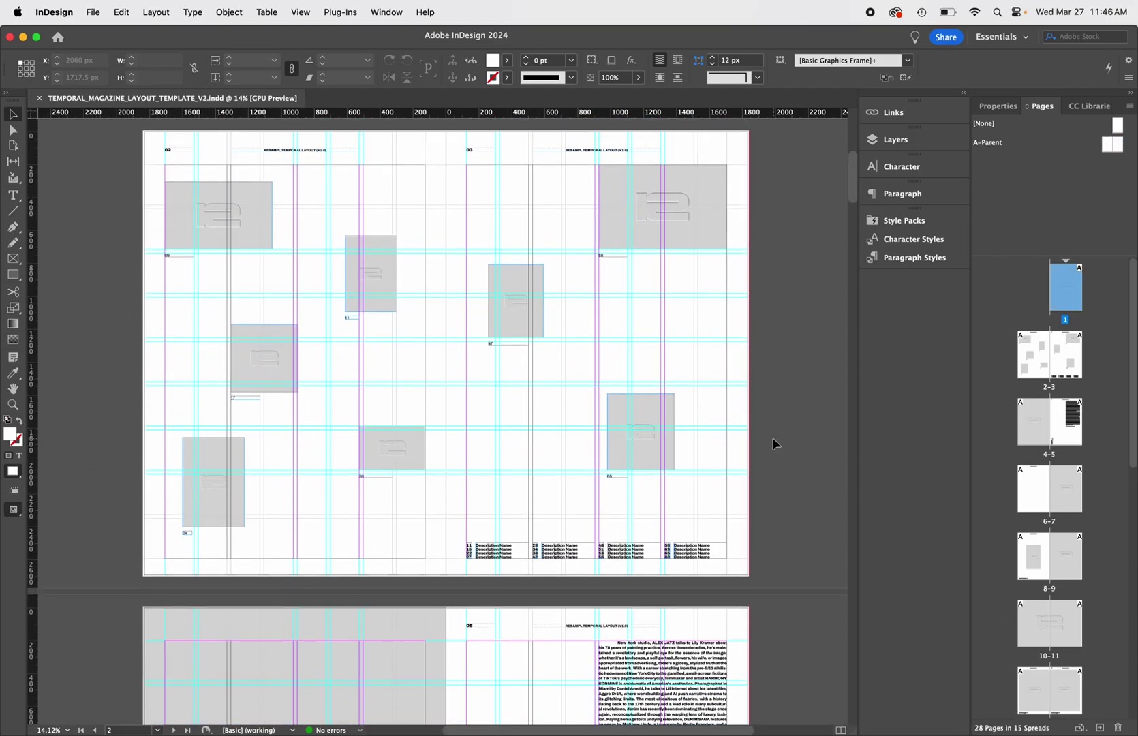
left_click_drag(856, 193, 824, 102)
left_click(714, 255)
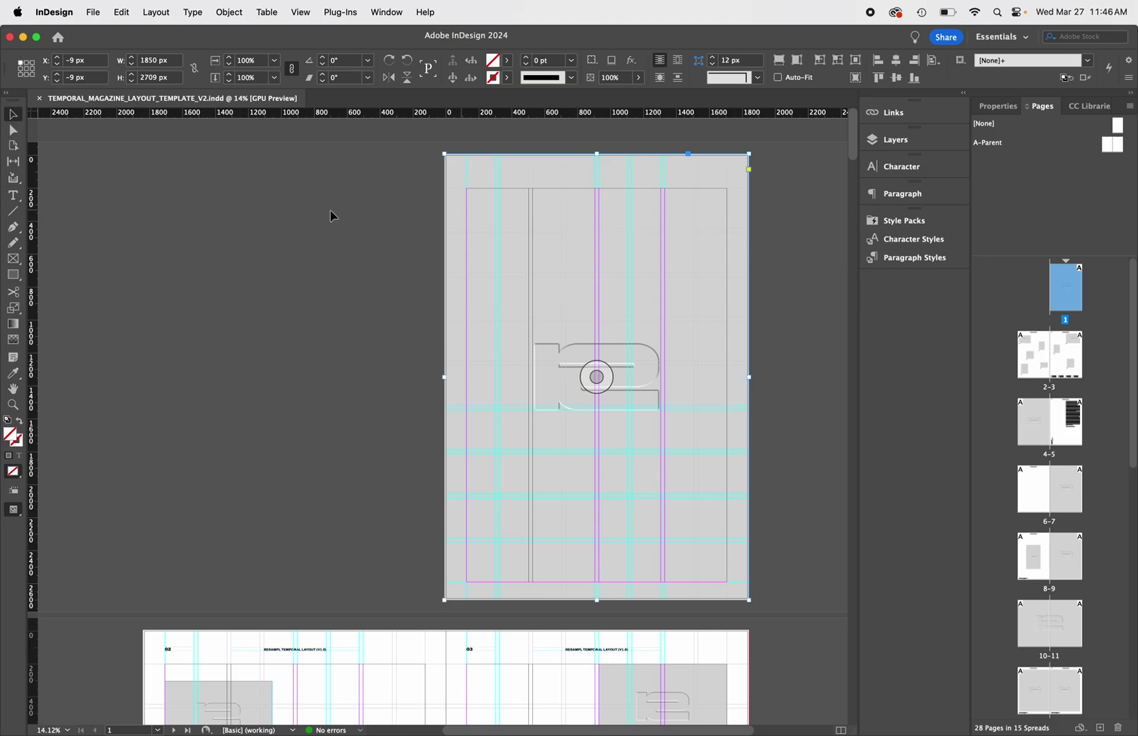
Step: Place pexels-kaique-rocha-561656.jpg from Desktop > images into page 1's cover frame
left_click(96, 11)
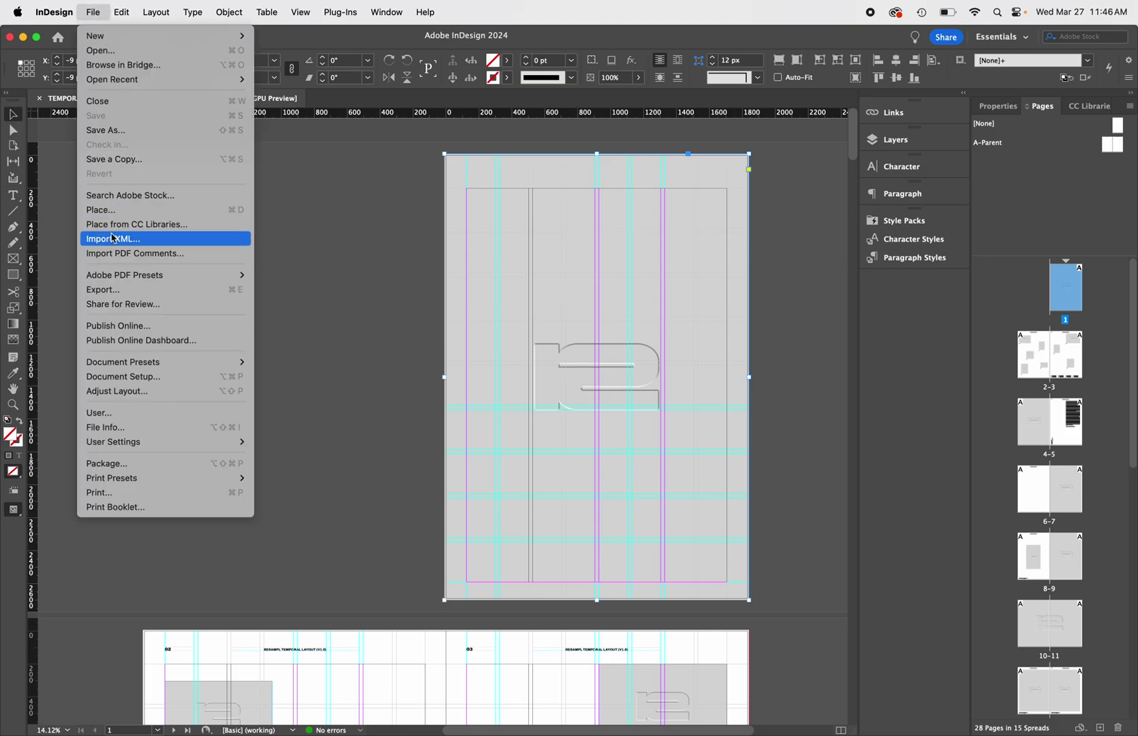
left_click(113, 212)
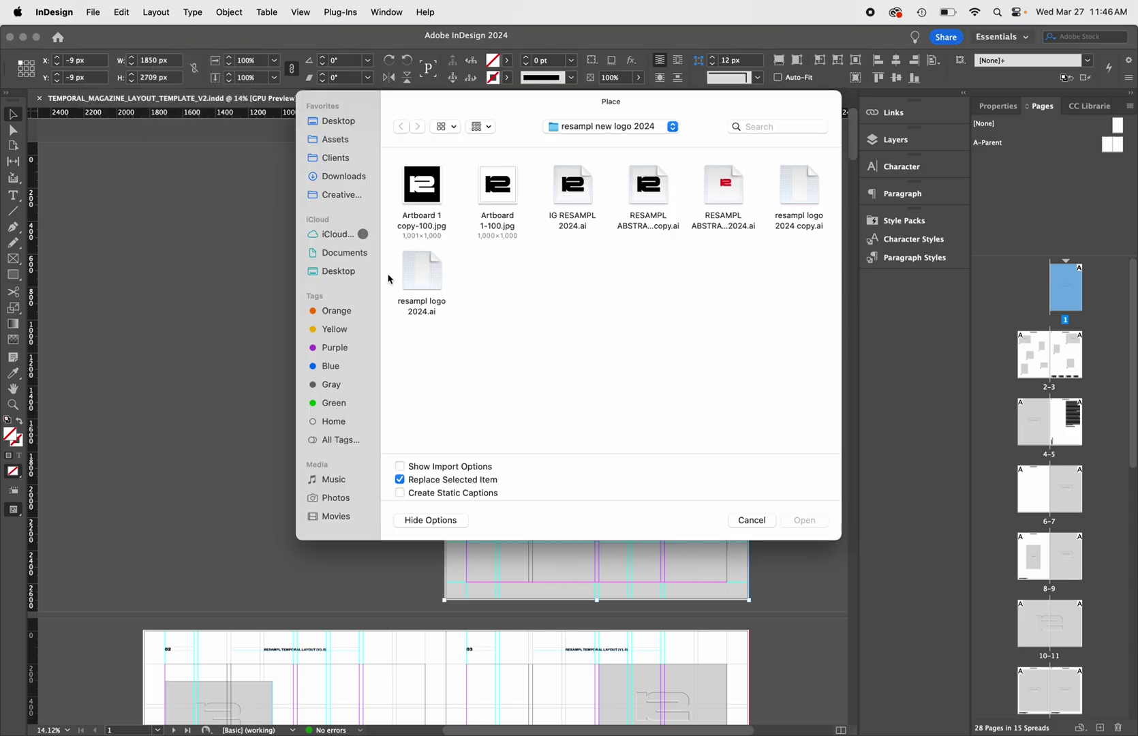
left_click(348, 122)
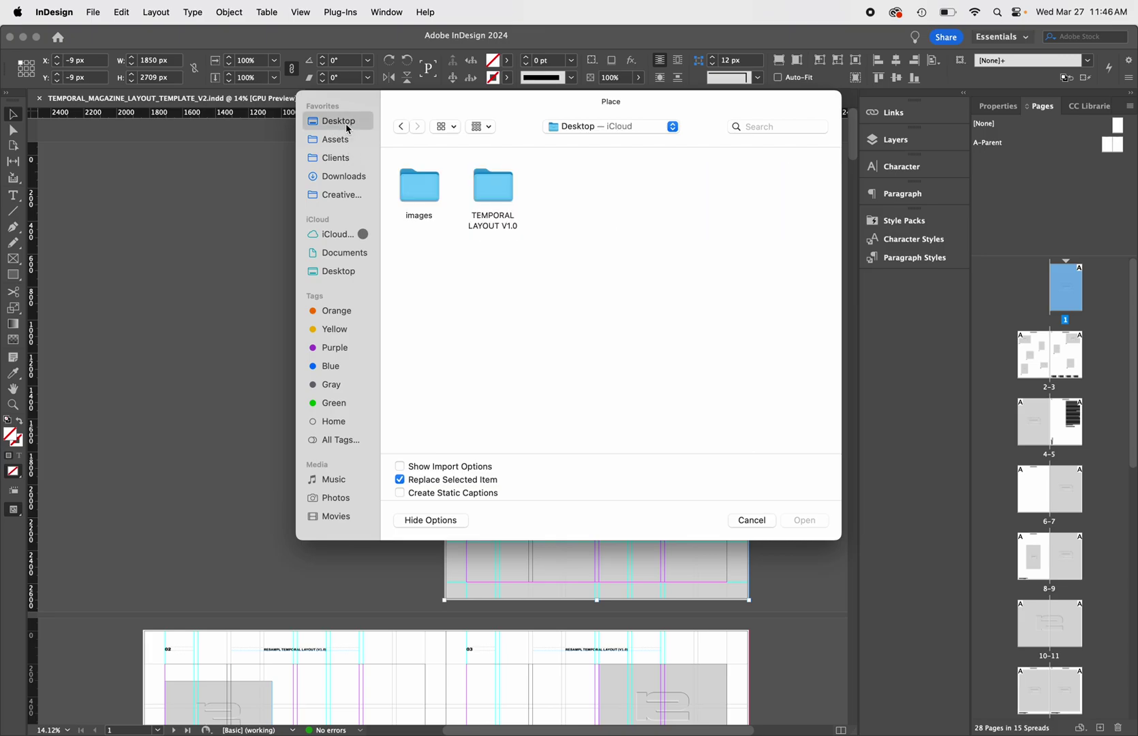
double_click(412, 187)
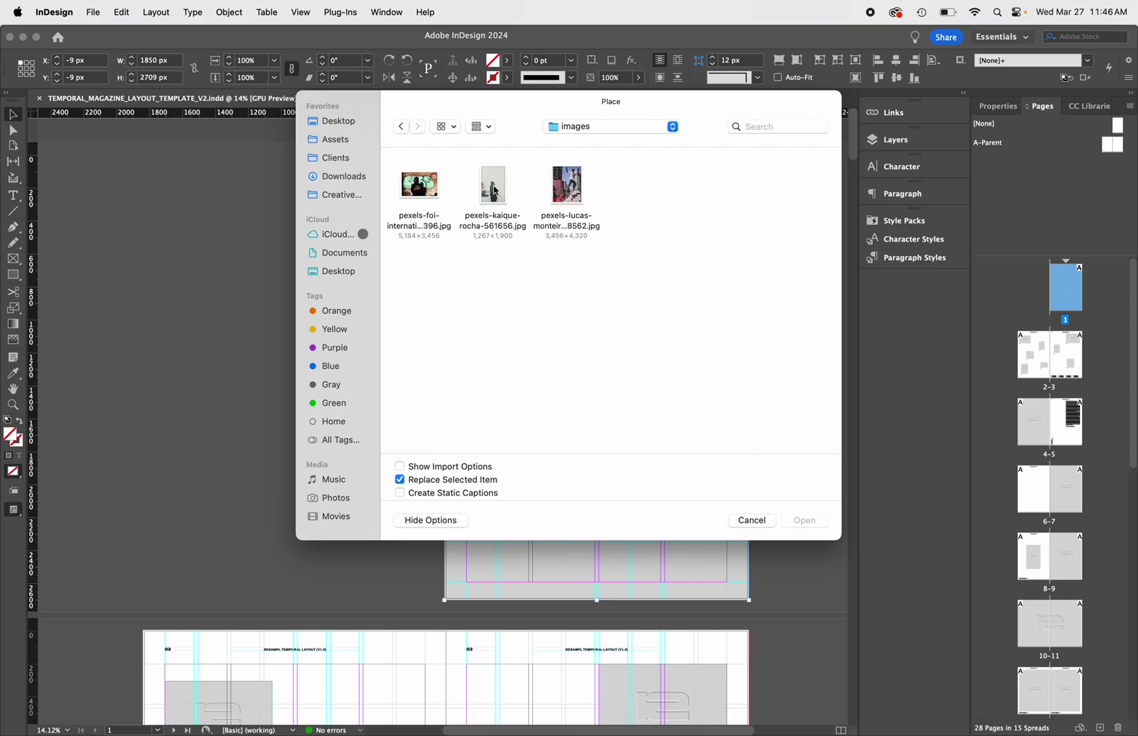
left_click(504, 191)
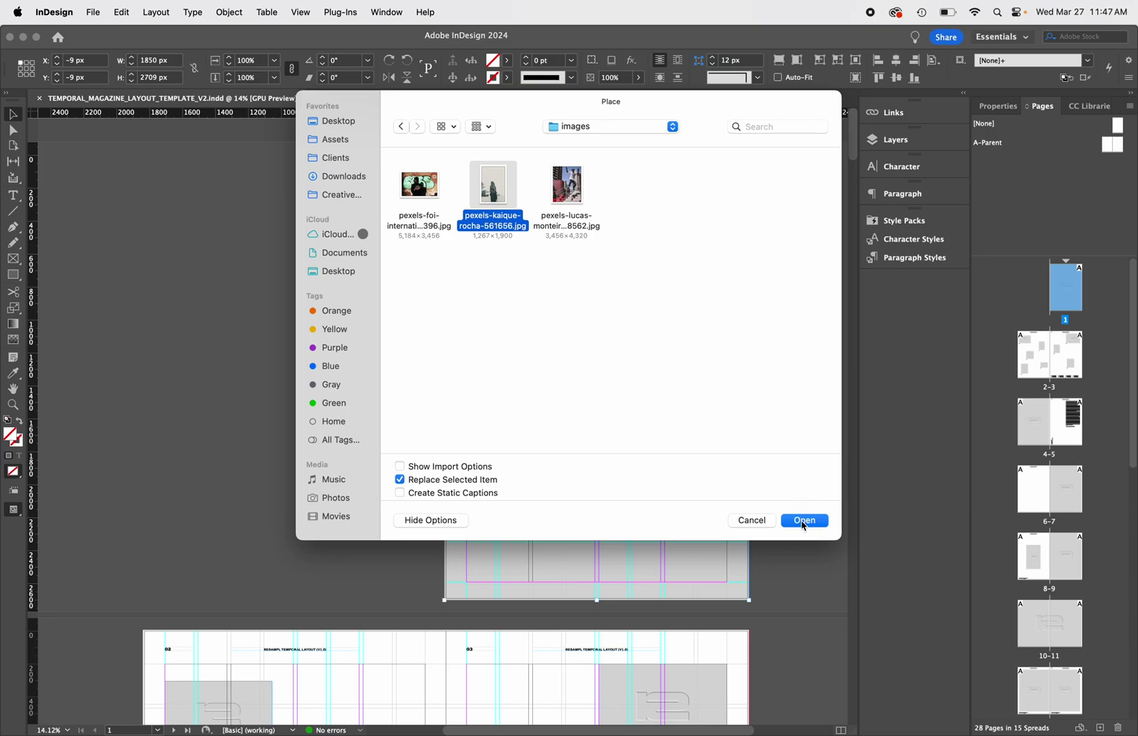
left_click(804, 520)
left_click(804, 526)
scroll(678, 460, "down", 10)
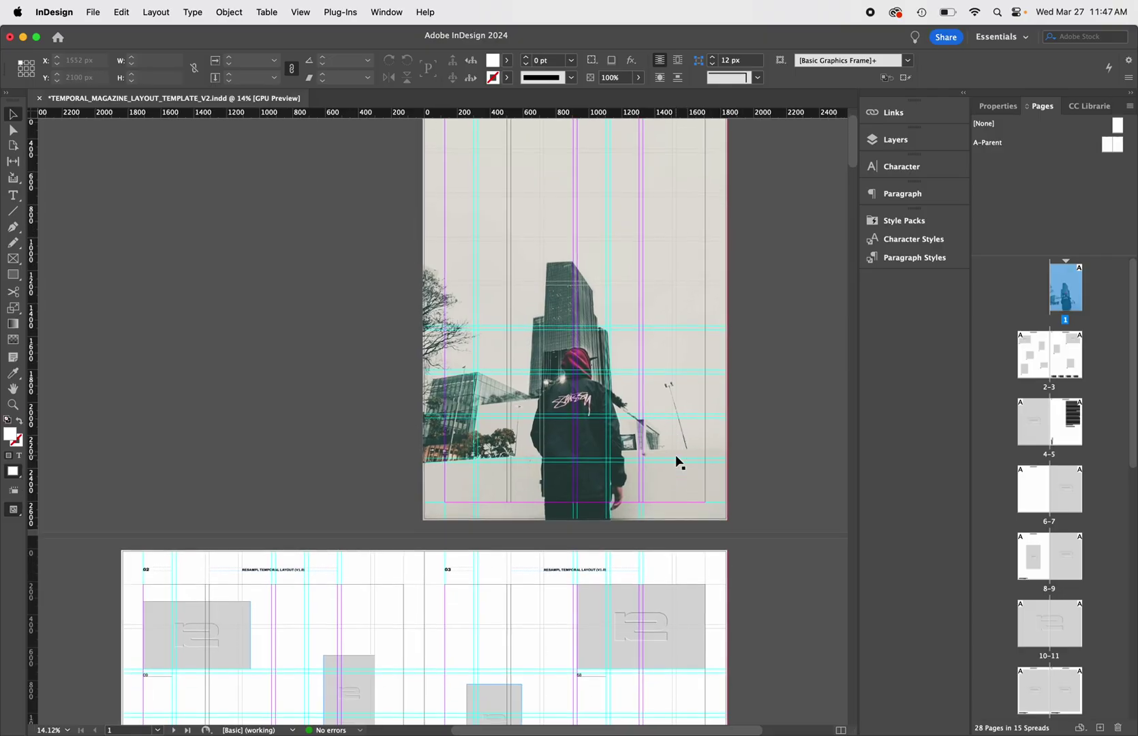
Step: Go to spread 2-3 and briefly view the document properties
scroll(414, 407, "up", 3, "alt")
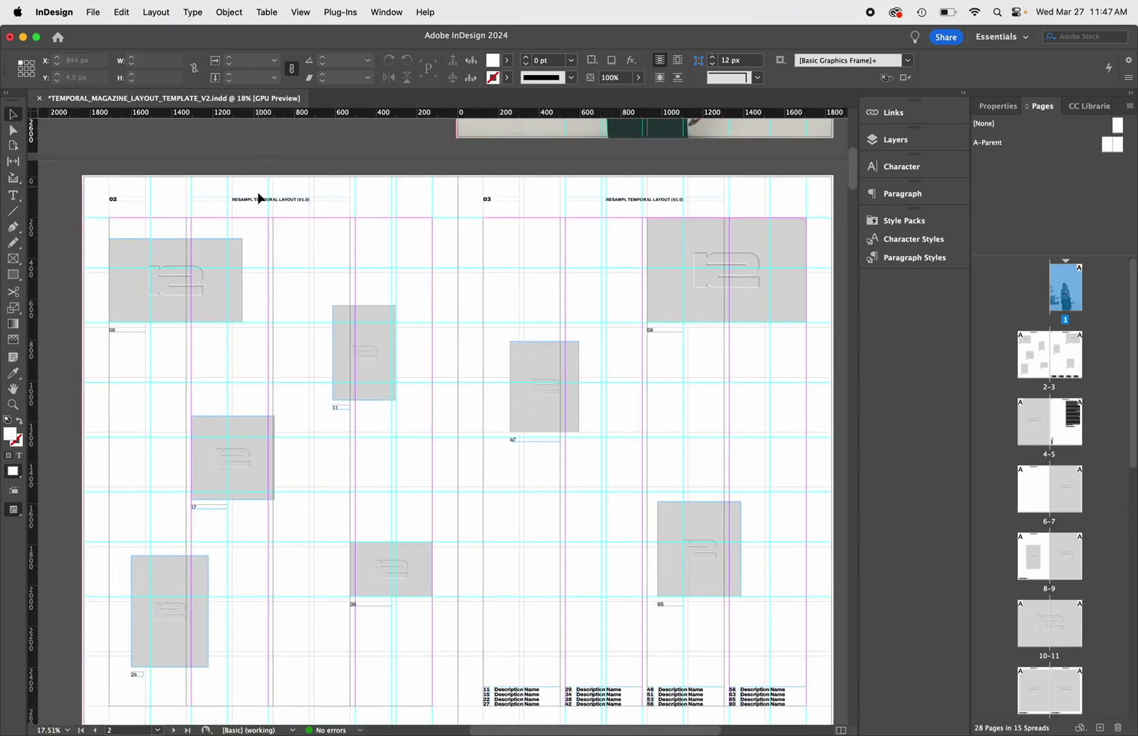
left_click(162, 197)
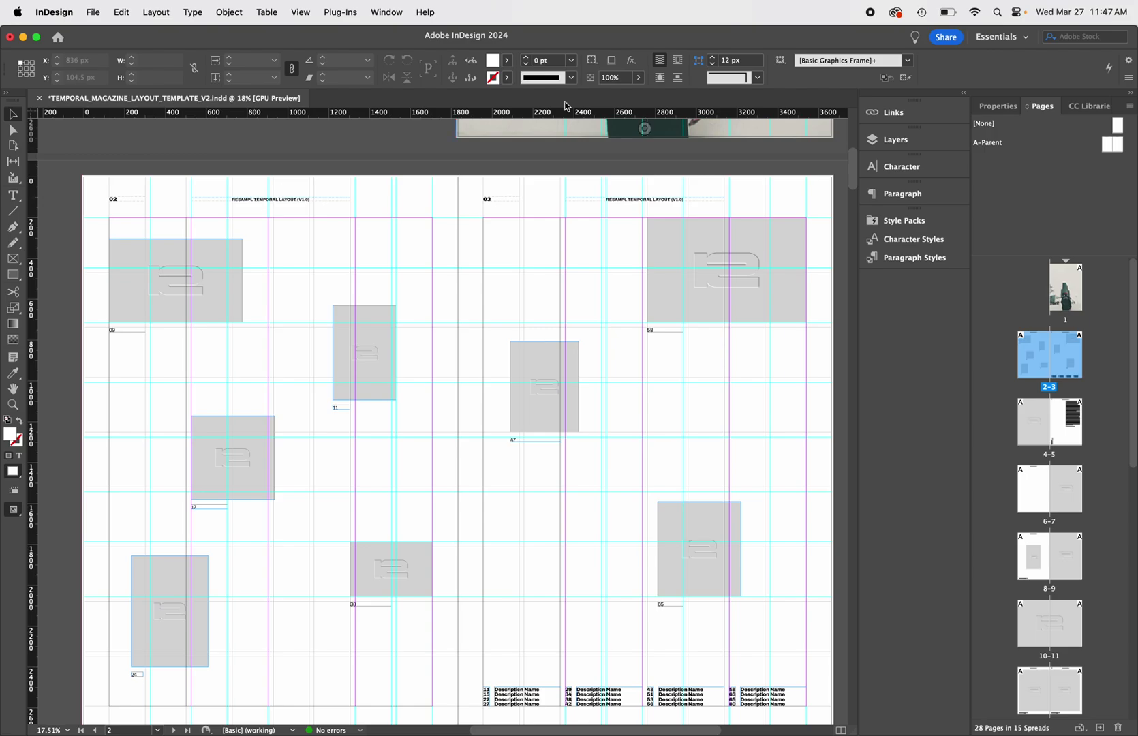
left_click(999, 110)
left_click(1043, 107)
Step: Hide and reshow the Pages panel from the Window menu, then open the A-Parent parent spread
left_click(386, 9)
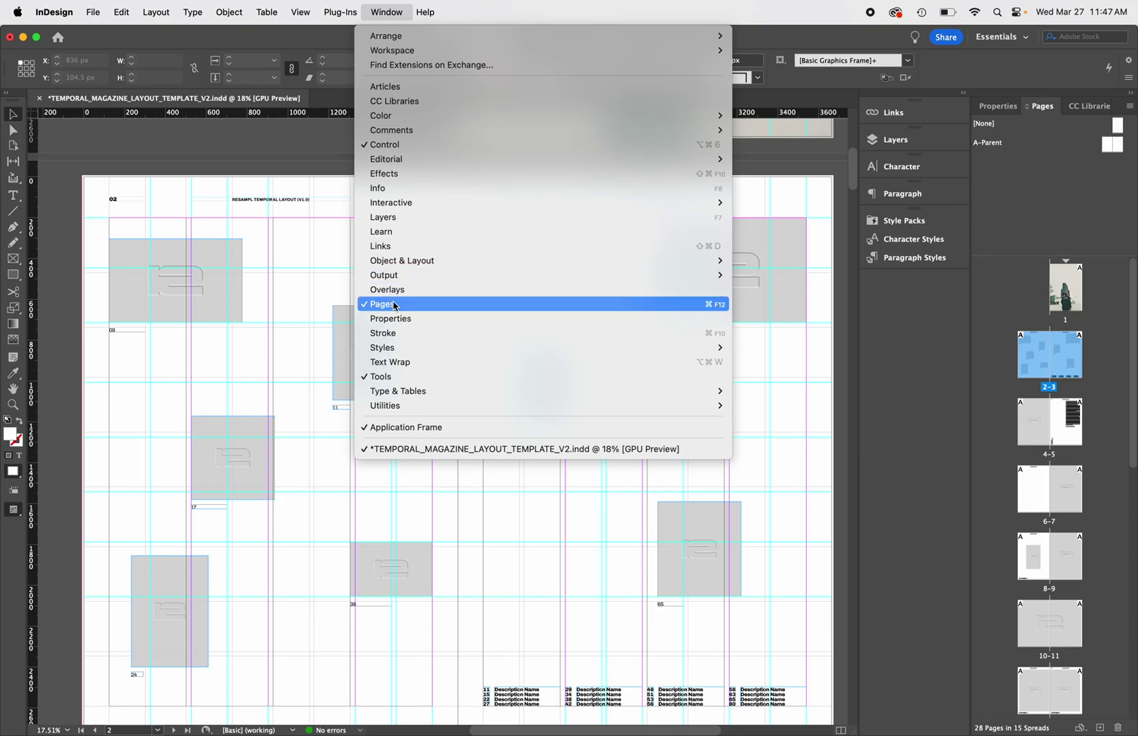
left_click(395, 305)
left_click(389, 11)
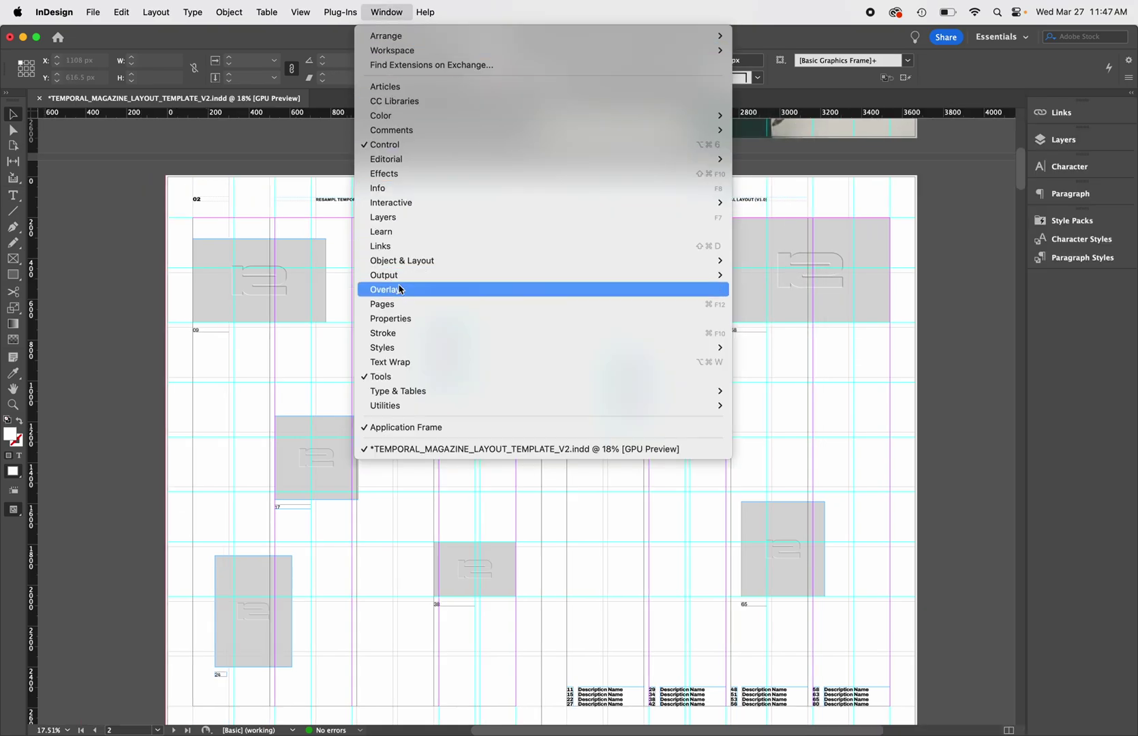
left_click(400, 306)
double_click(1106, 144)
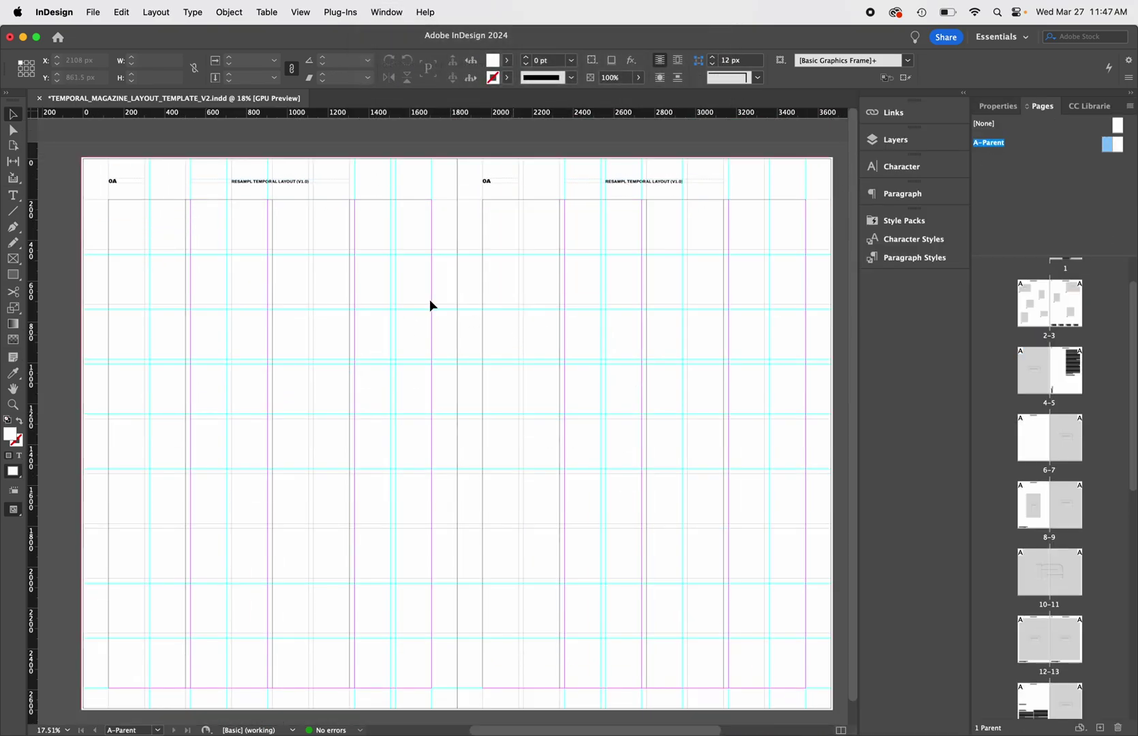
Step: Replace the A-Parent header text with 'EXAMPLE SUB HEADER', then open spread 2-3
left_click(138, 181)
left_click(327, 186)
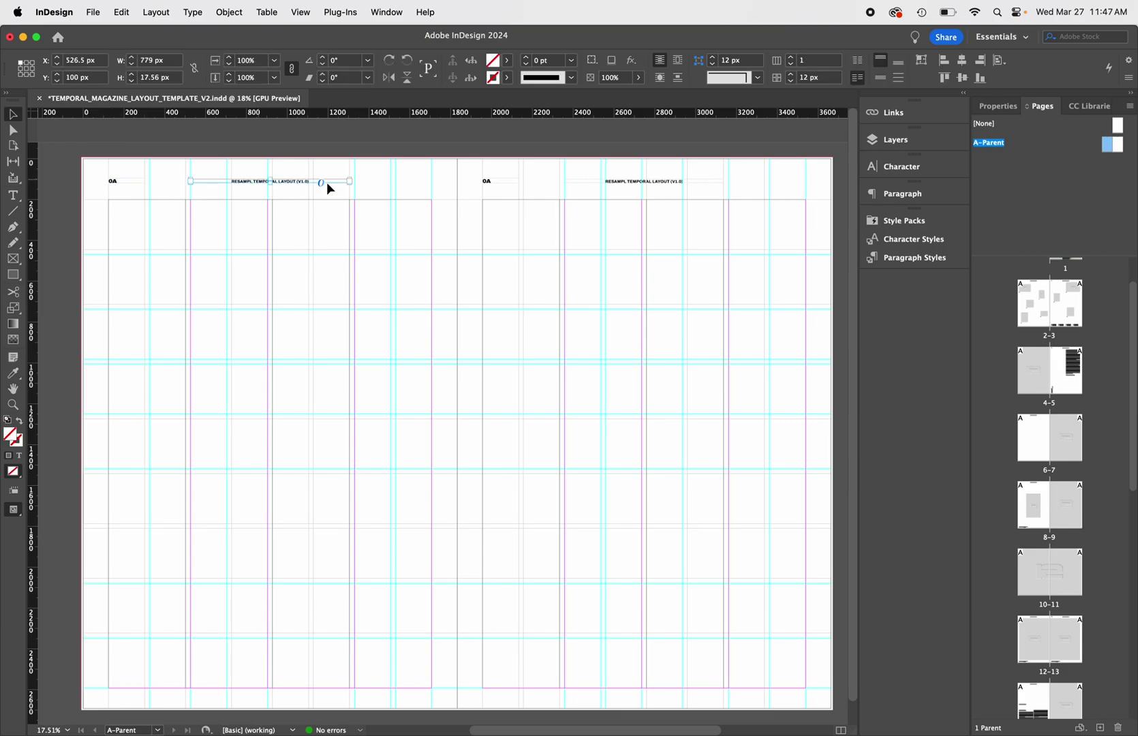
left_click(623, 183)
left_click(488, 183)
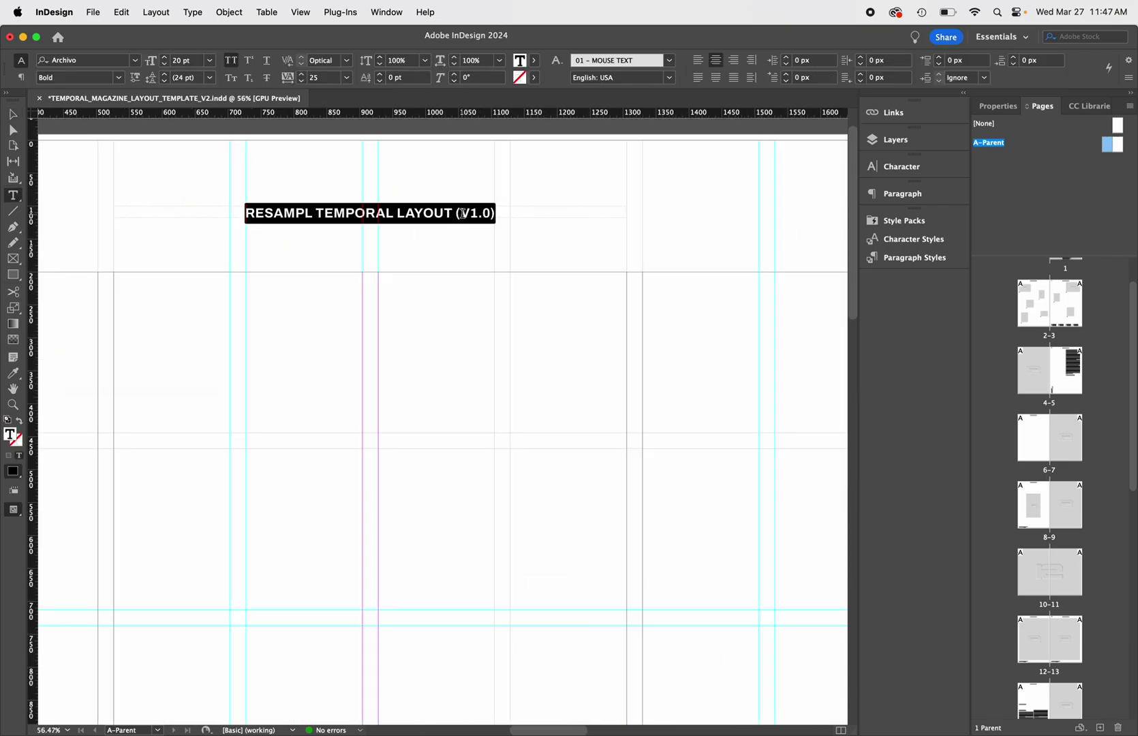
key("BackSpace")
type("EXAMPLE SUB ")
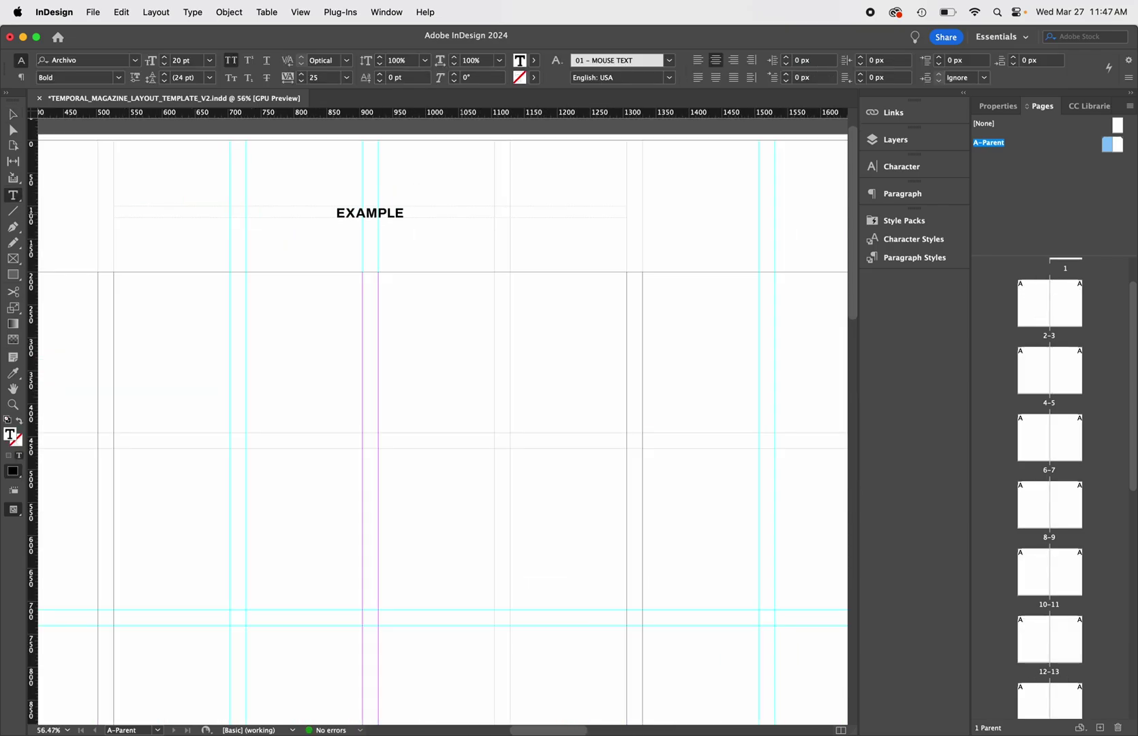
type("HEADER")
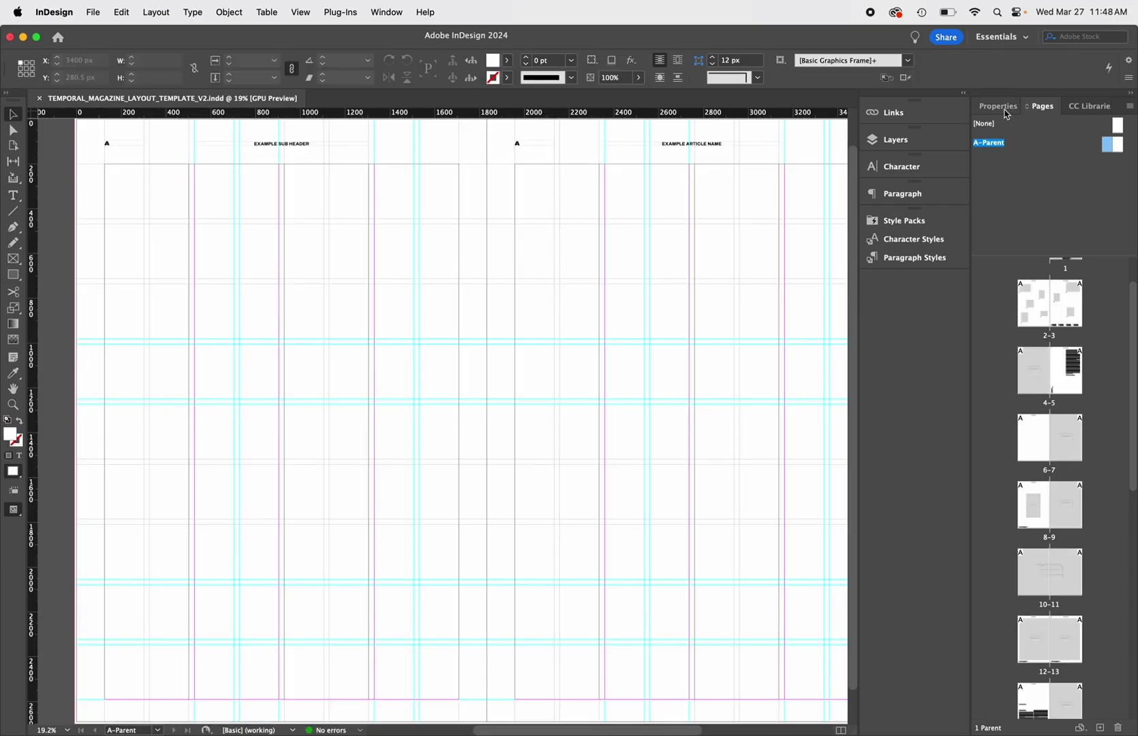
double_click(1040, 304)
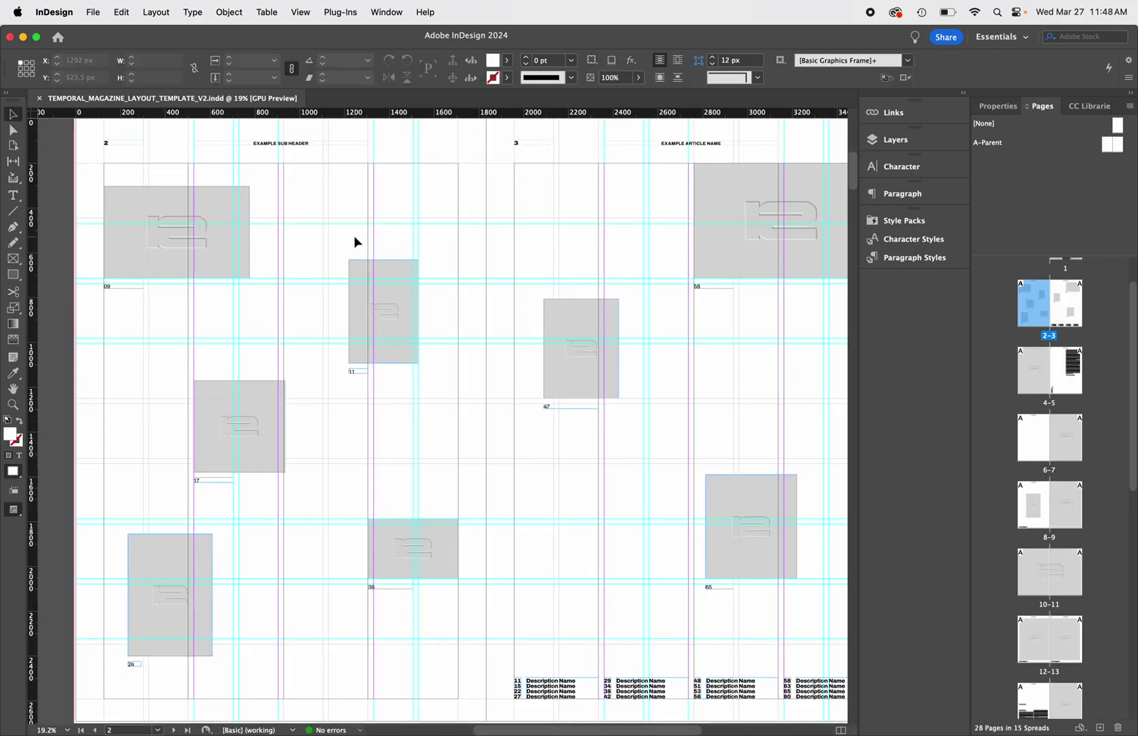
Step: Preview spread 2-3 full-screen and make the graffiti photo fill frame 09 proportionally
scroll(353, 234, "up", 1)
scroll(353, 234, "down", 3)
key("shift+w")
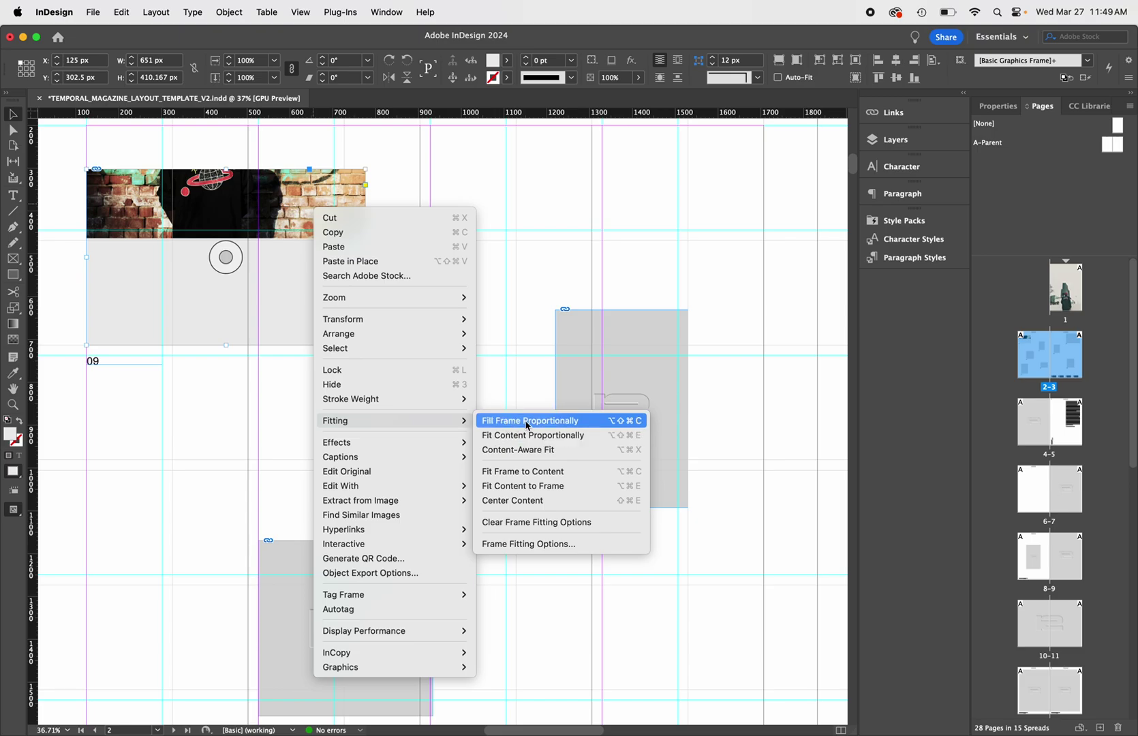
left_click(558, 421)
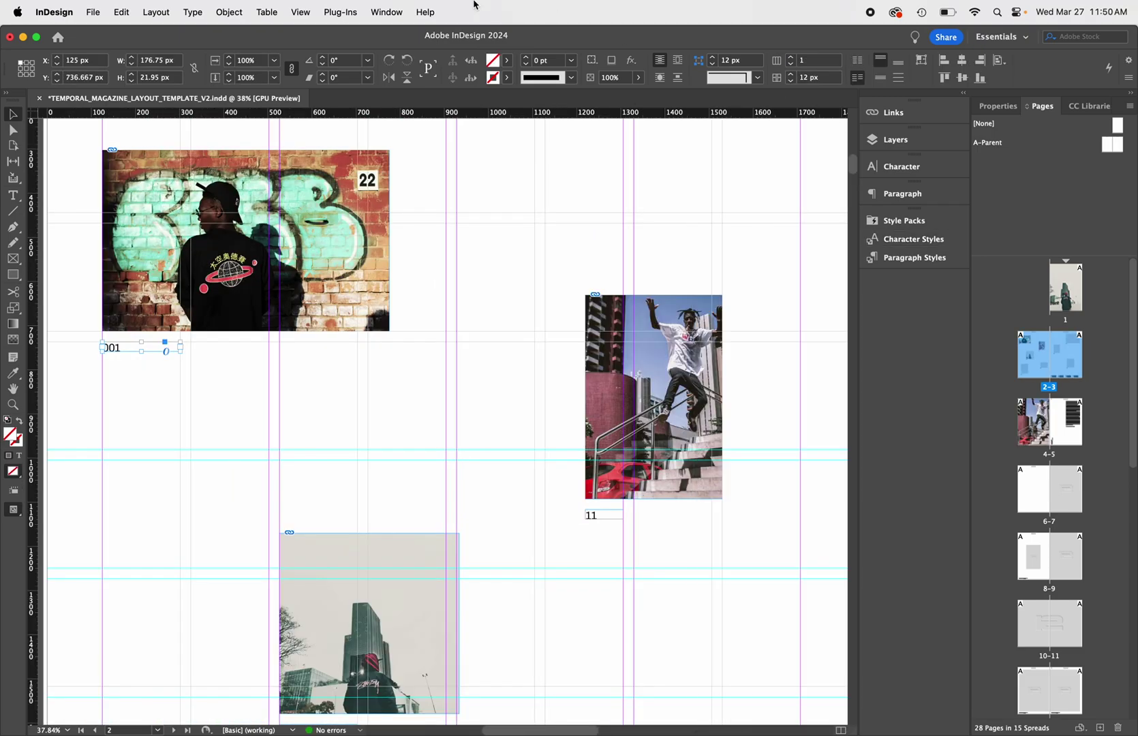
left_click(391, 5)
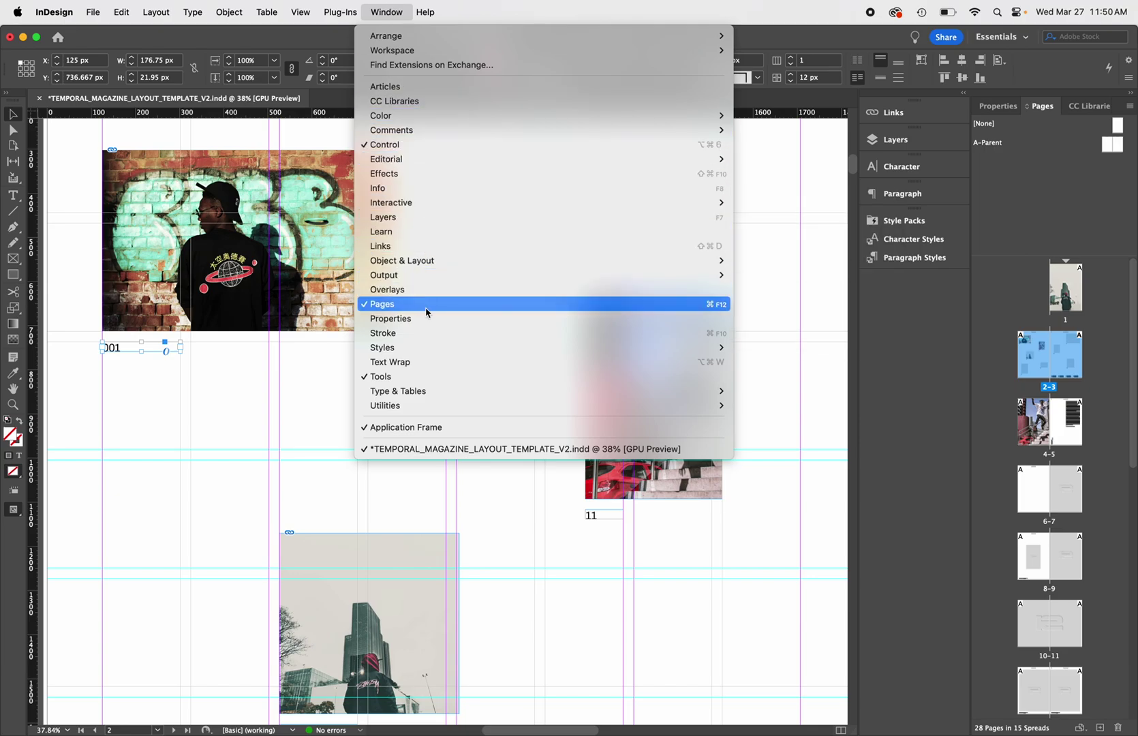
Step: Show the Character Styles panel and select the 001 caption to confirm its 06 - TOC CAPTION 1 style
mouse_move(416, 348)
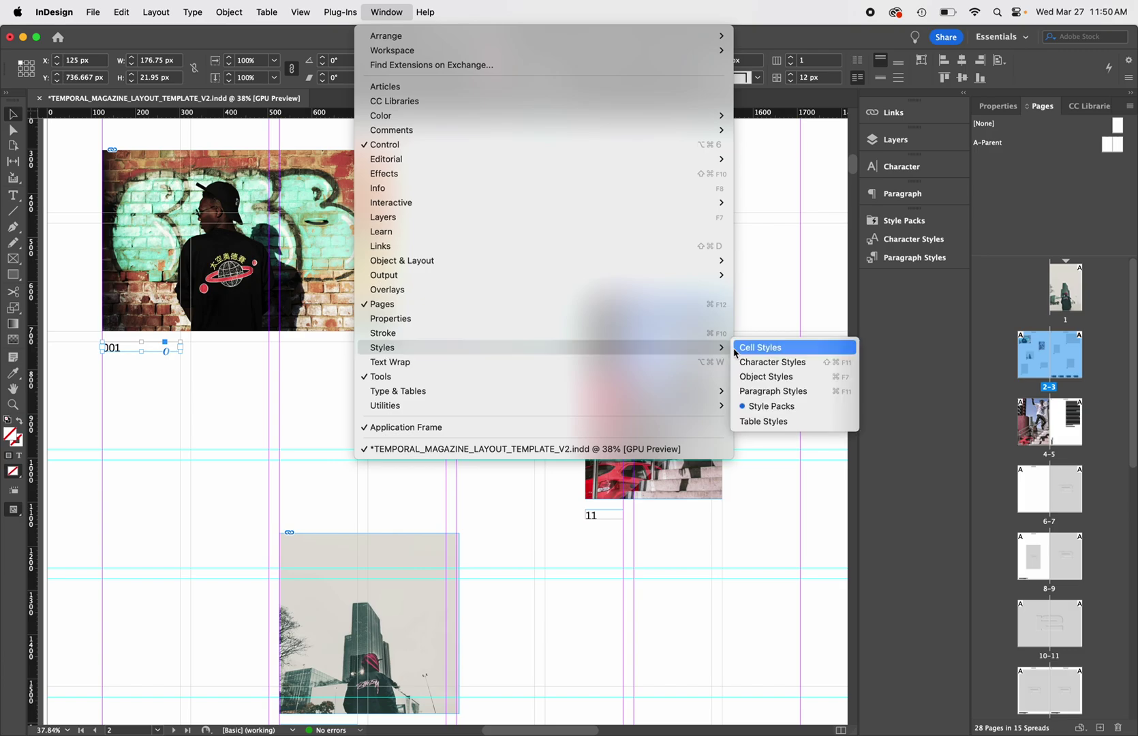
left_click(768, 364)
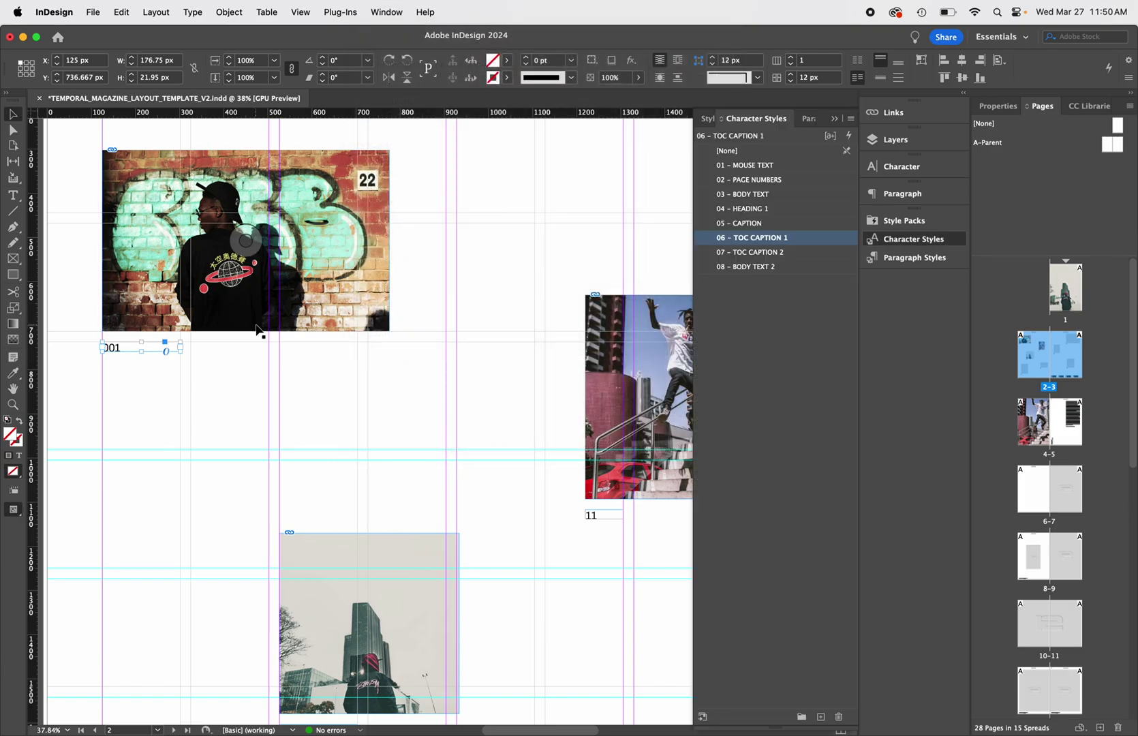
scroll(216, 384, "left", 2)
left_click(246, 387)
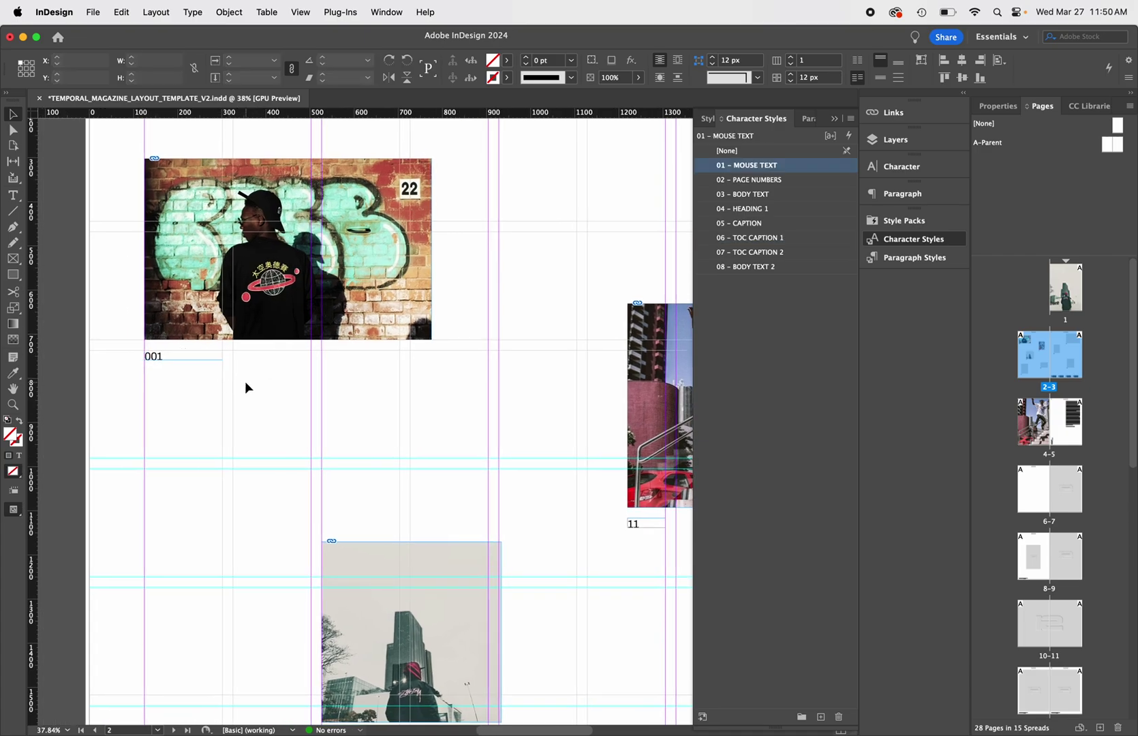
left_click(157, 361)
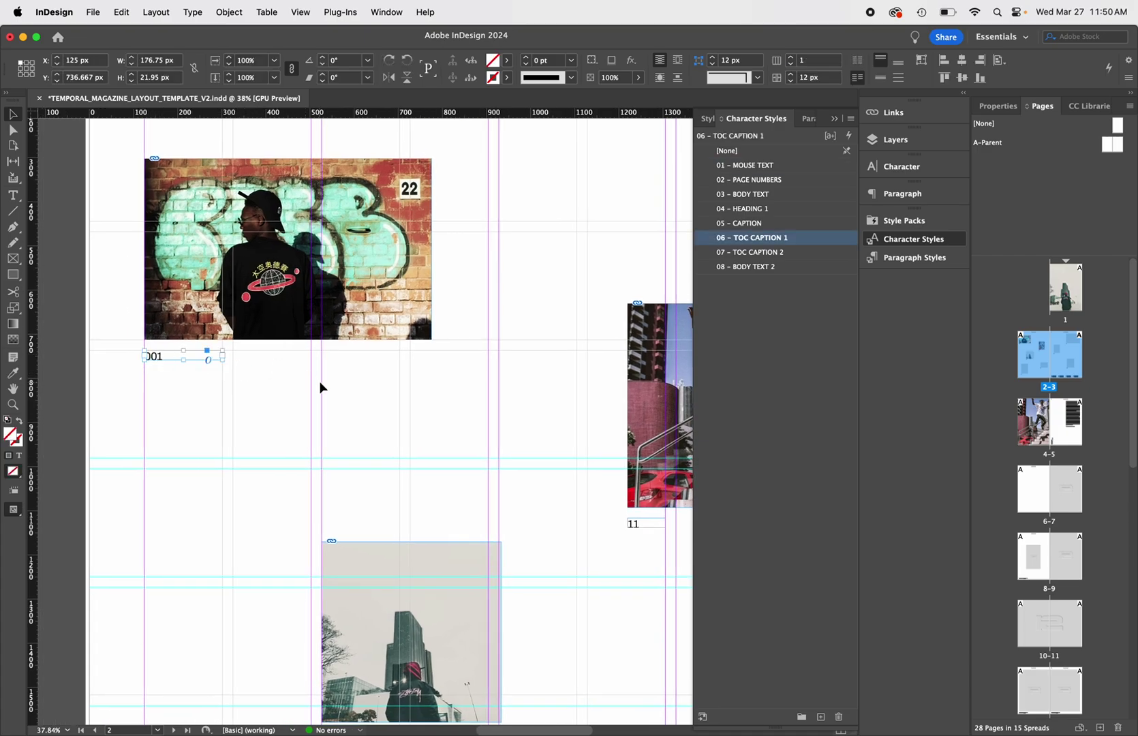
Step: Set the 06 - TOC CAPTION 1 character style to Aileron Bold at 20 pt
double_click(751, 237)
left_click(659, 208)
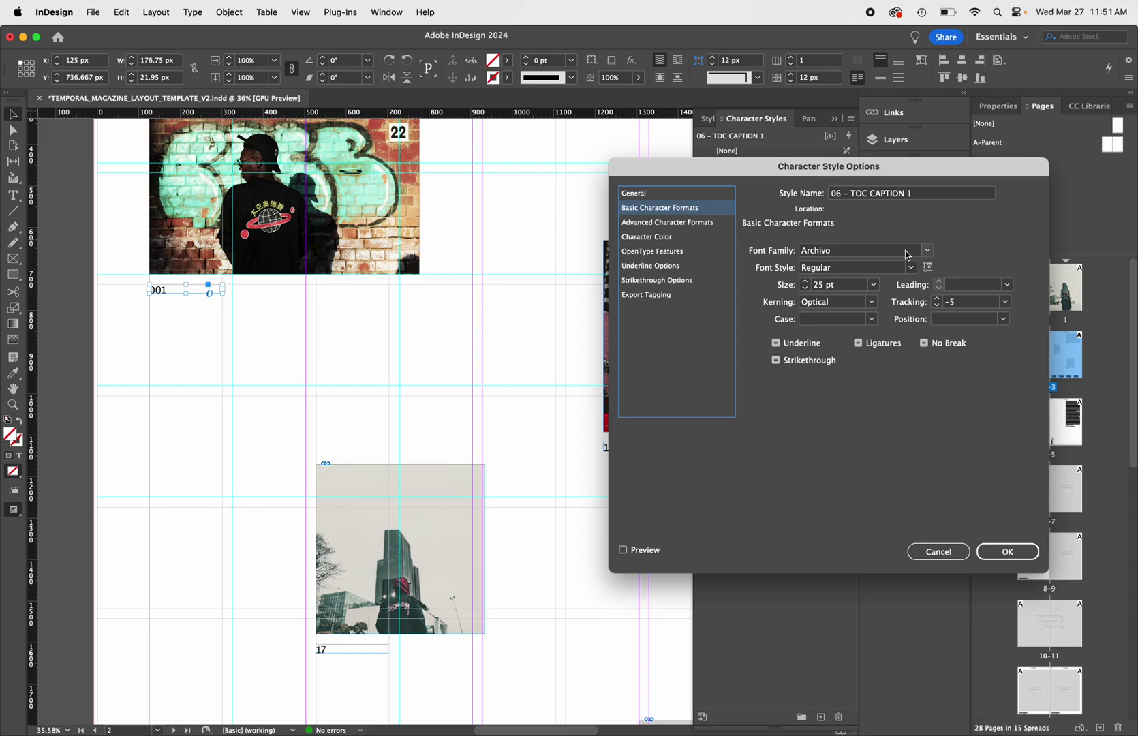
left_click(928, 251)
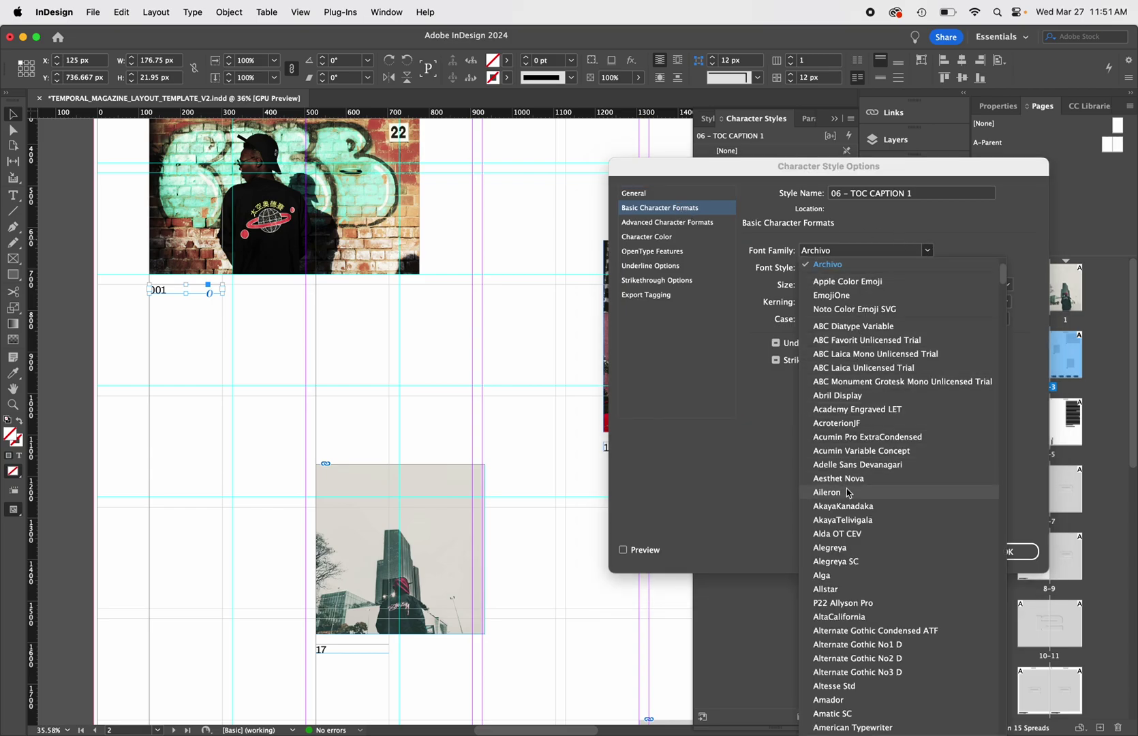
left_click(827, 493)
left_click(622, 551)
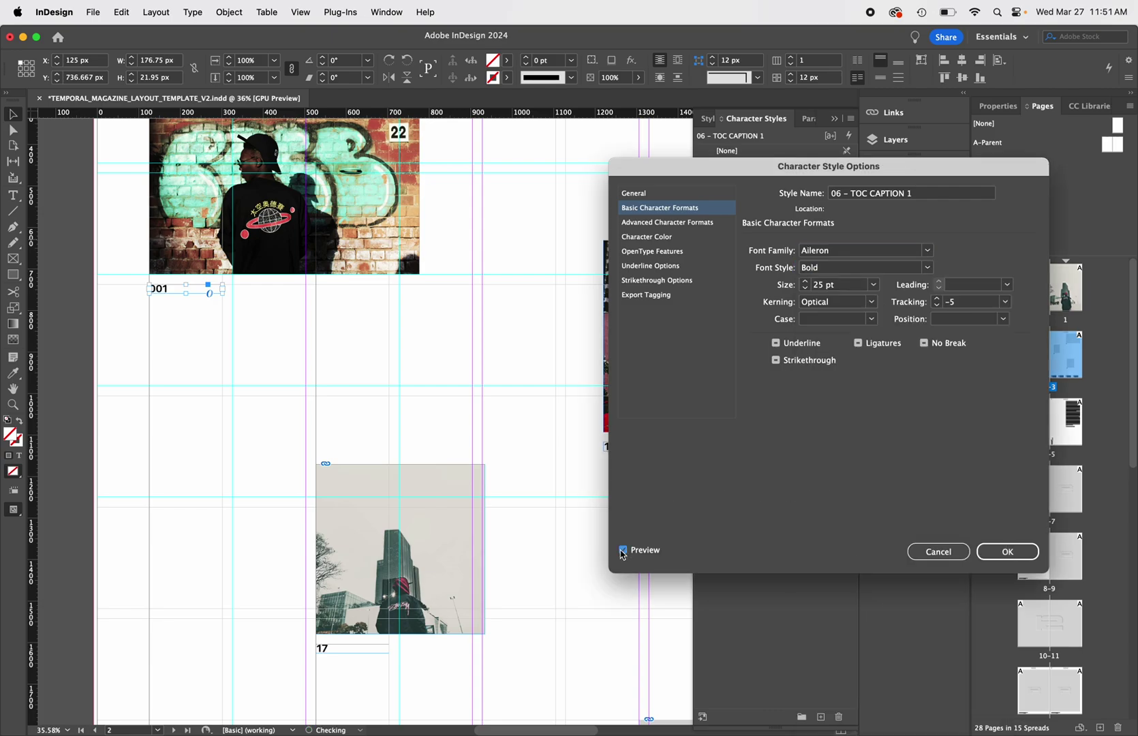
left_click(806, 291)
left_click(806, 291)
left_click(805, 292)
left_click(805, 292)
left_click(1007, 551)
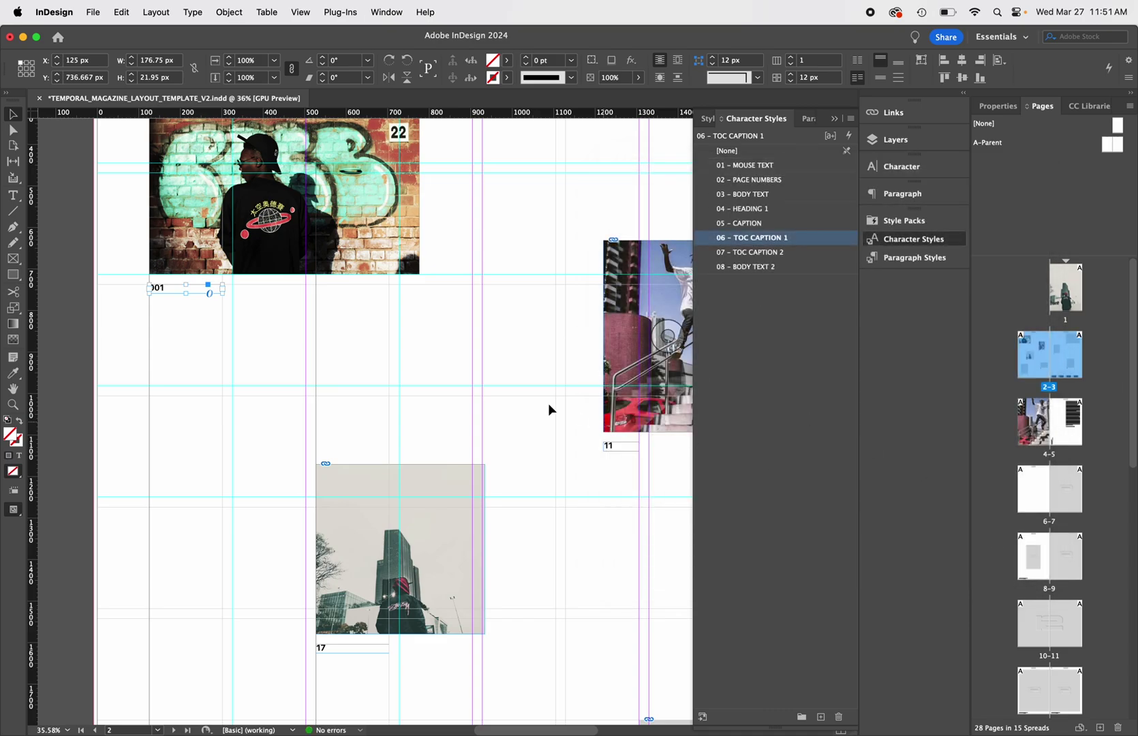
Step: Deselect and preview spread 2-3 full-screen to review the restyled photo captions
left_click(503, 388)
scroll(504, 394, "right", 5)
scroll(503, 393, "down", 3)
scroll(501, 389, "right", 5)
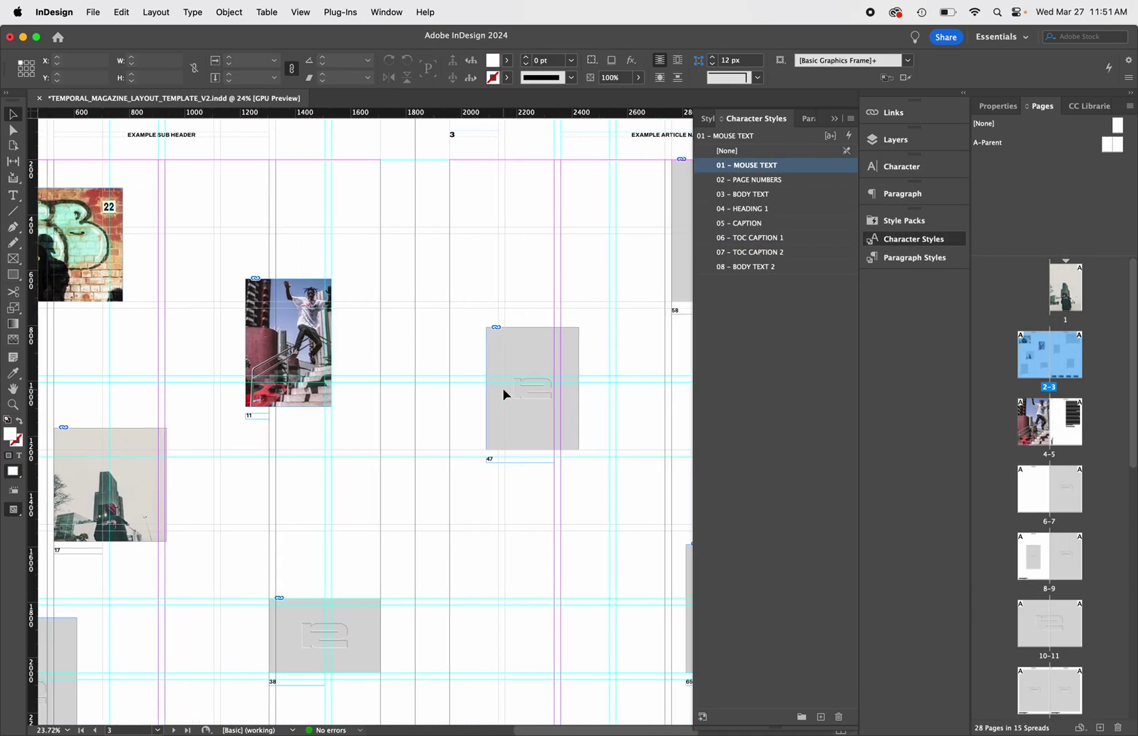
key("shift+w")
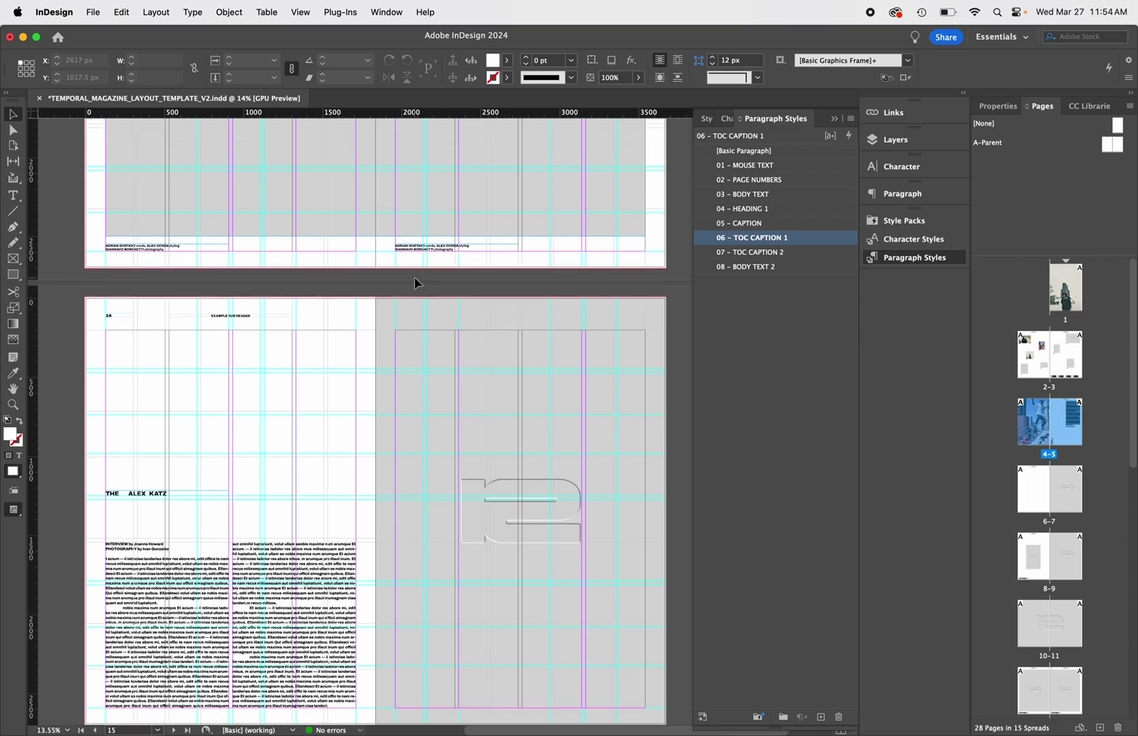
Step: Try the 04 - HEADING 1, 03 - BODY TEXT and 05 - CAPTION paragraph styles on the interview article, ending on HEADING 1
scroll(414, 282, "down", 6)
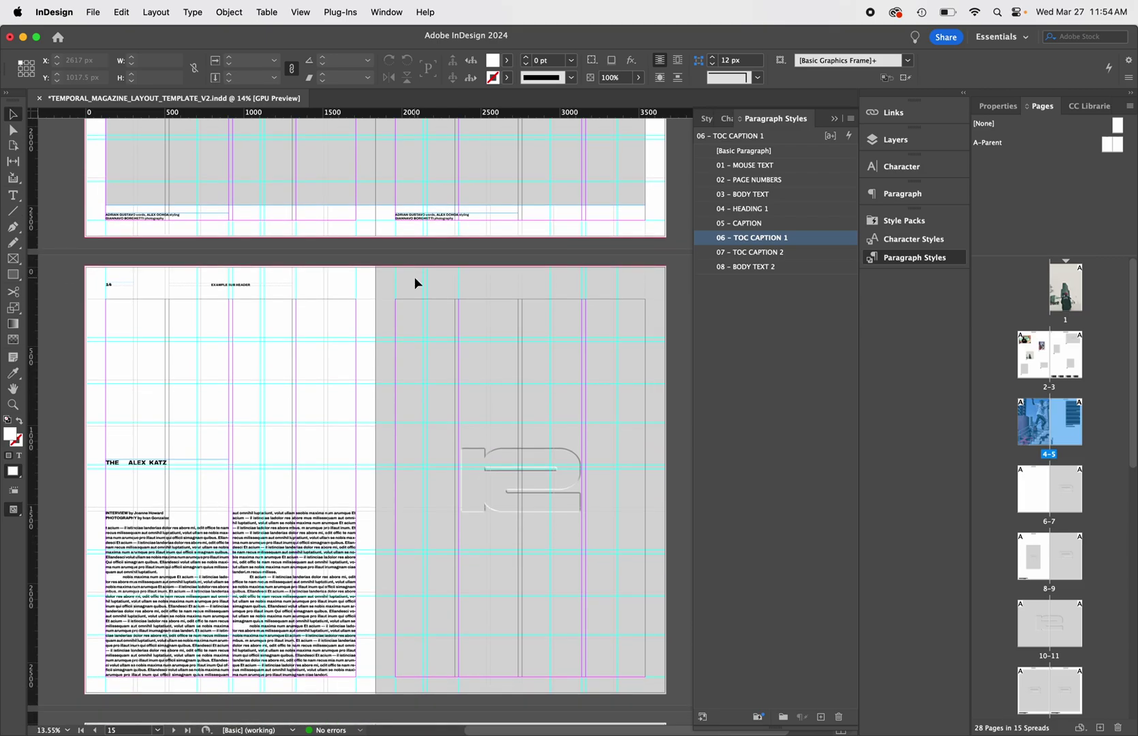
left_click(301, 389)
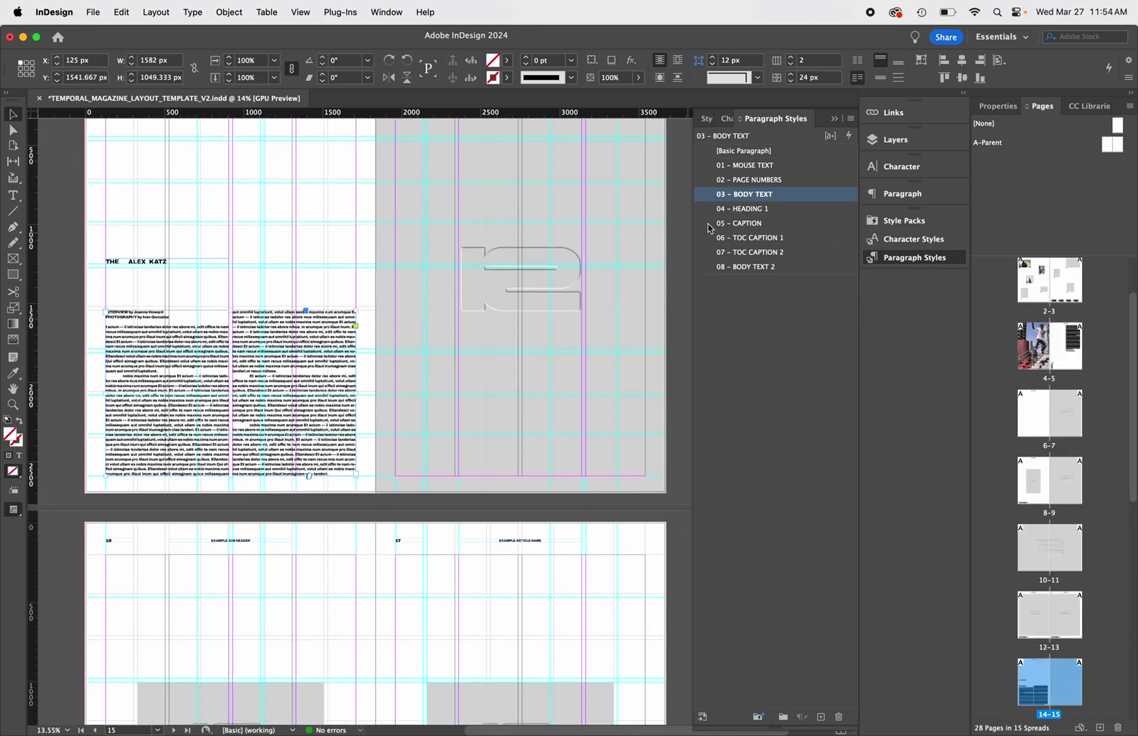
left_click(748, 211)
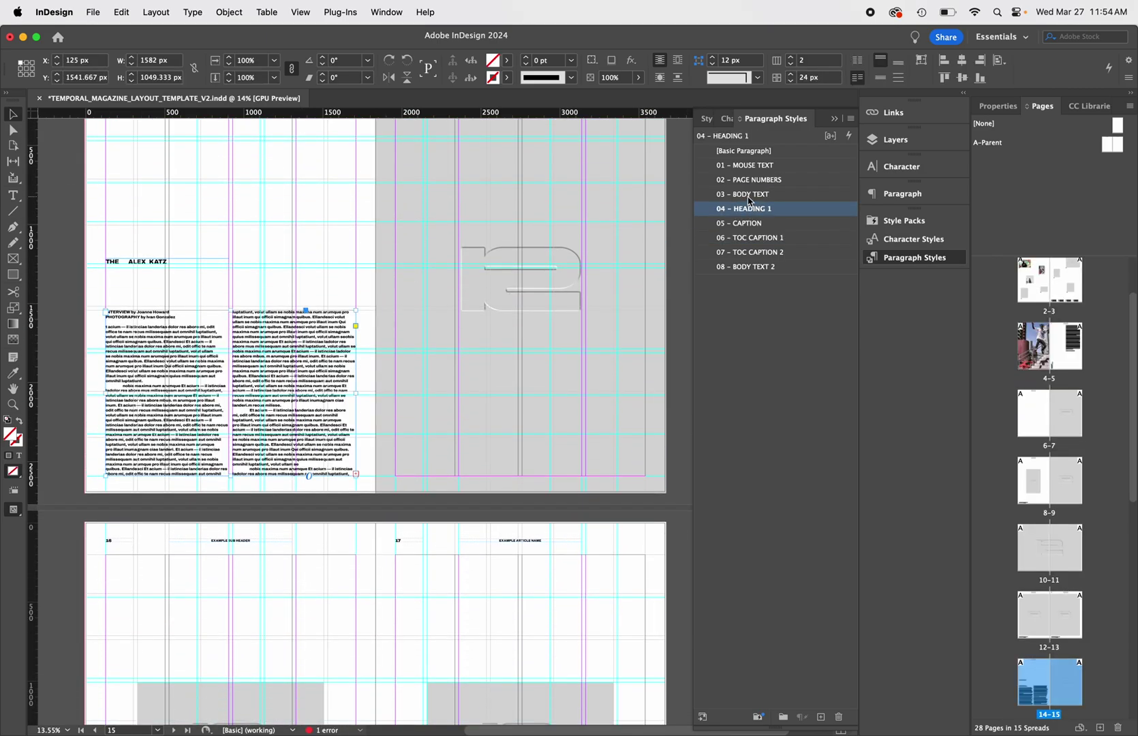
left_click(748, 195)
left_click(750, 224)
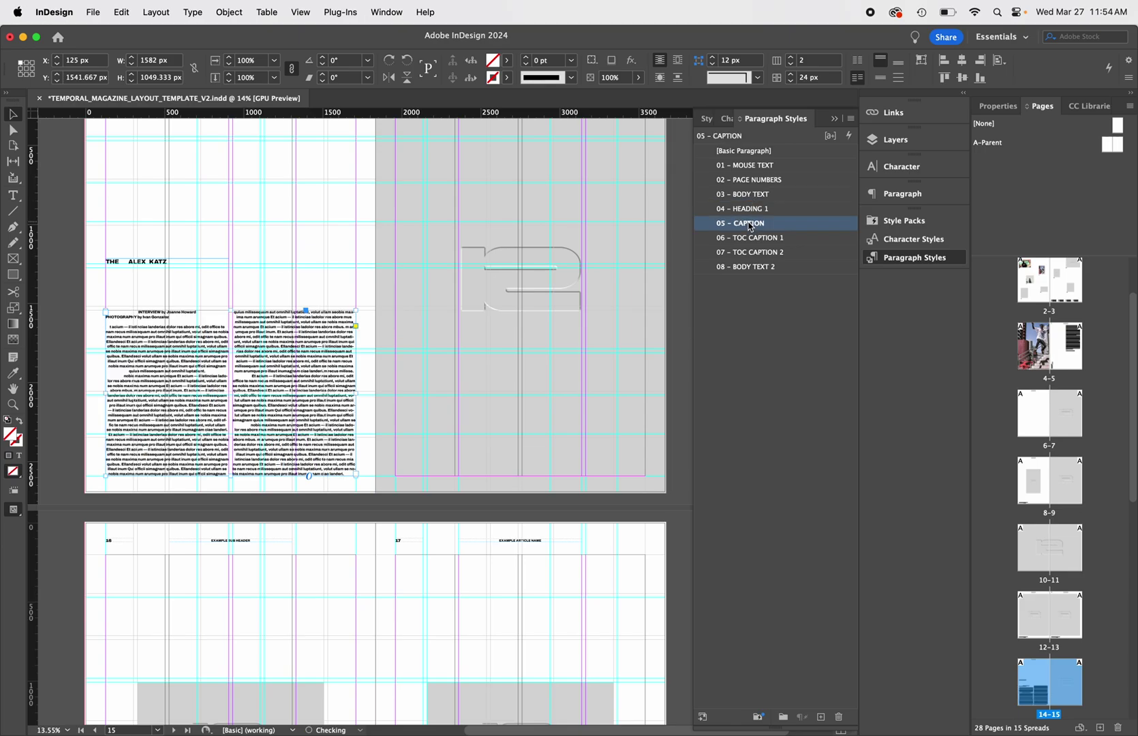
left_click(752, 210)
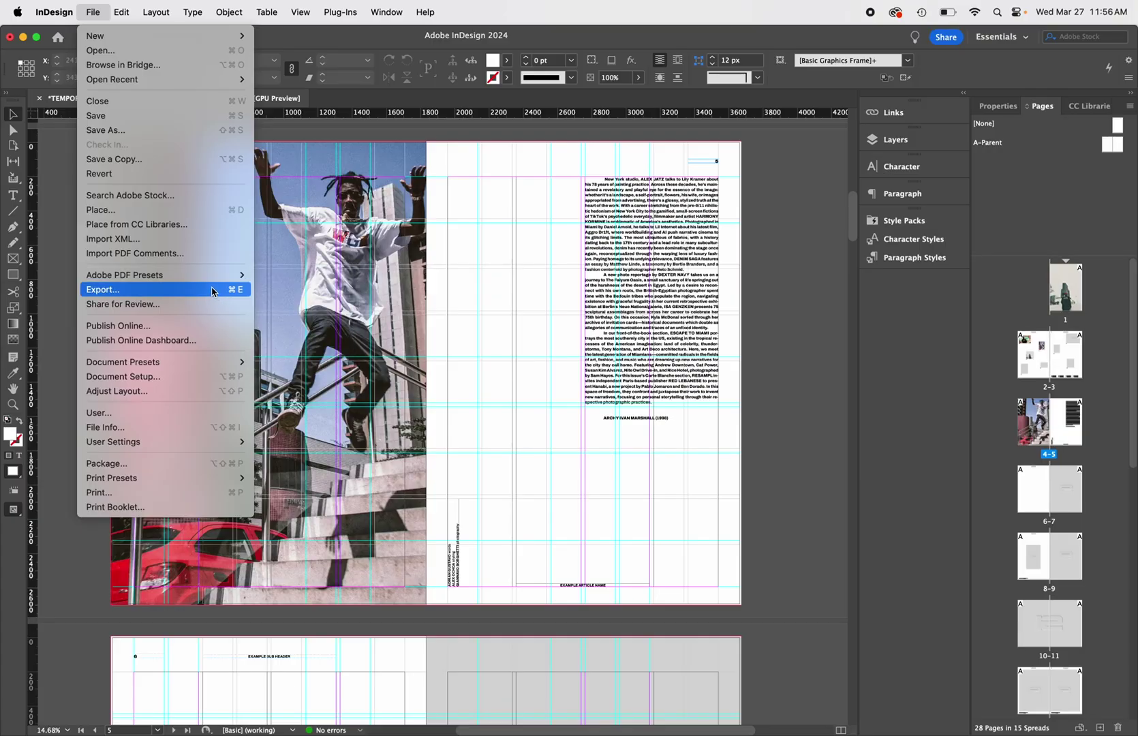
Step: Export the layout as a High Quality Print PDF saved to the Desktop
mouse_move(211, 275)
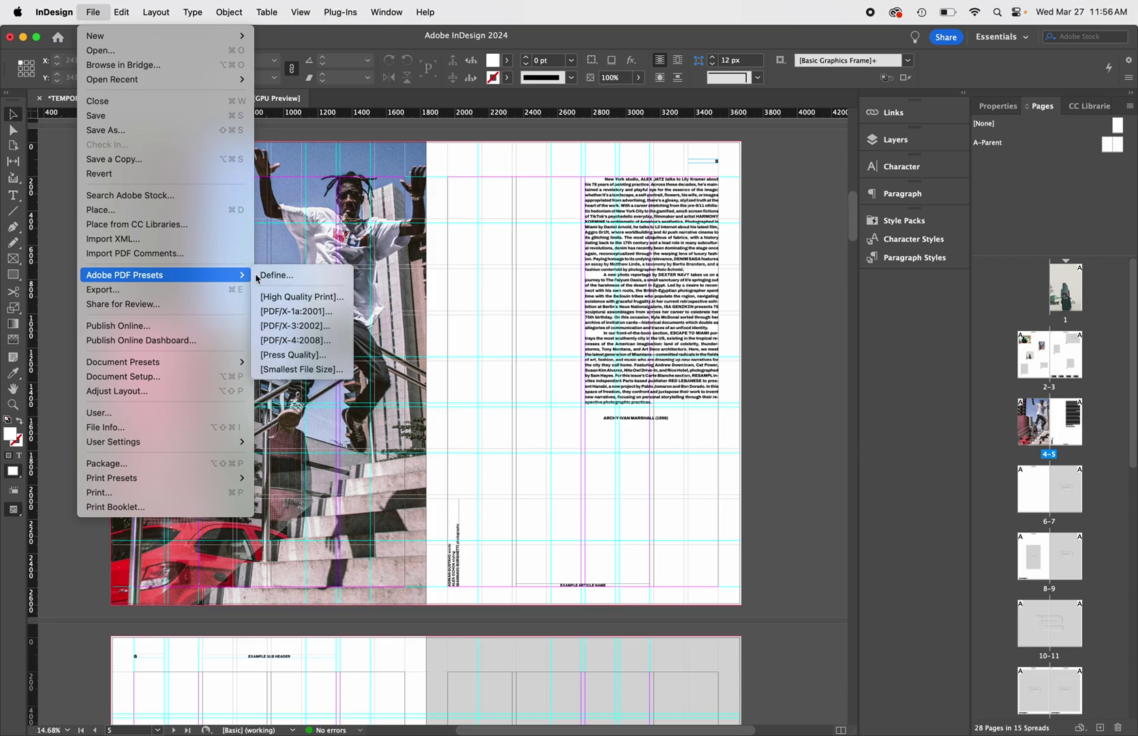
left_click(283, 294)
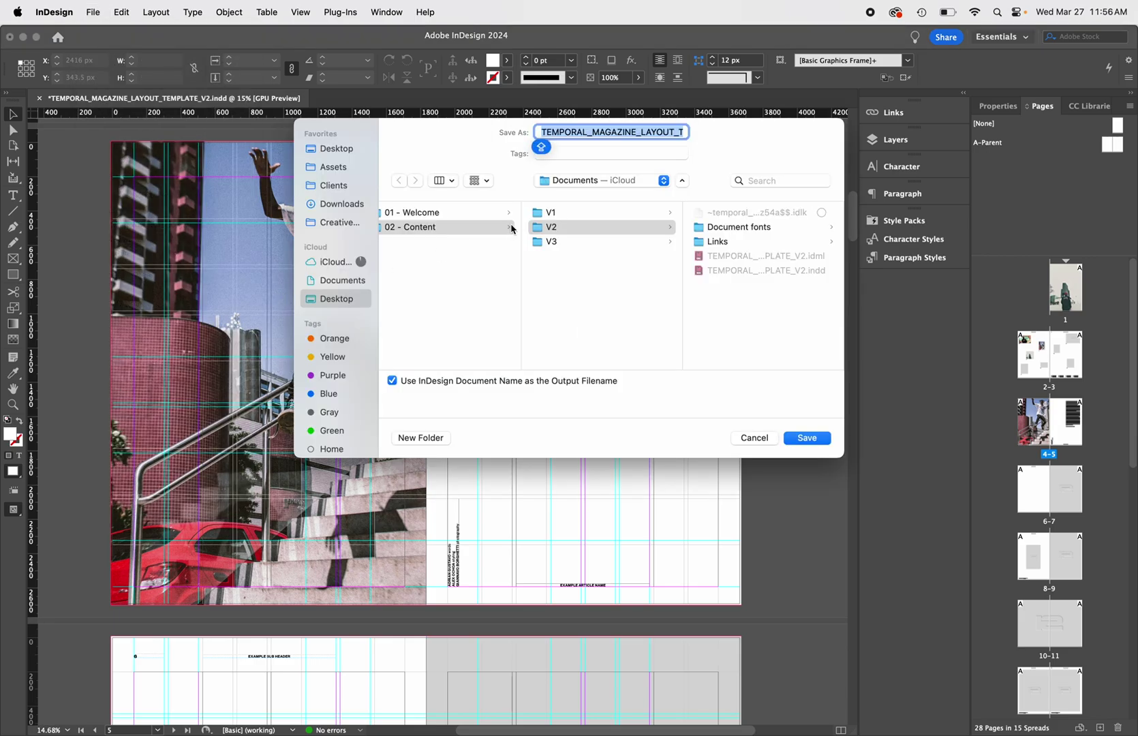
left_click(335, 148)
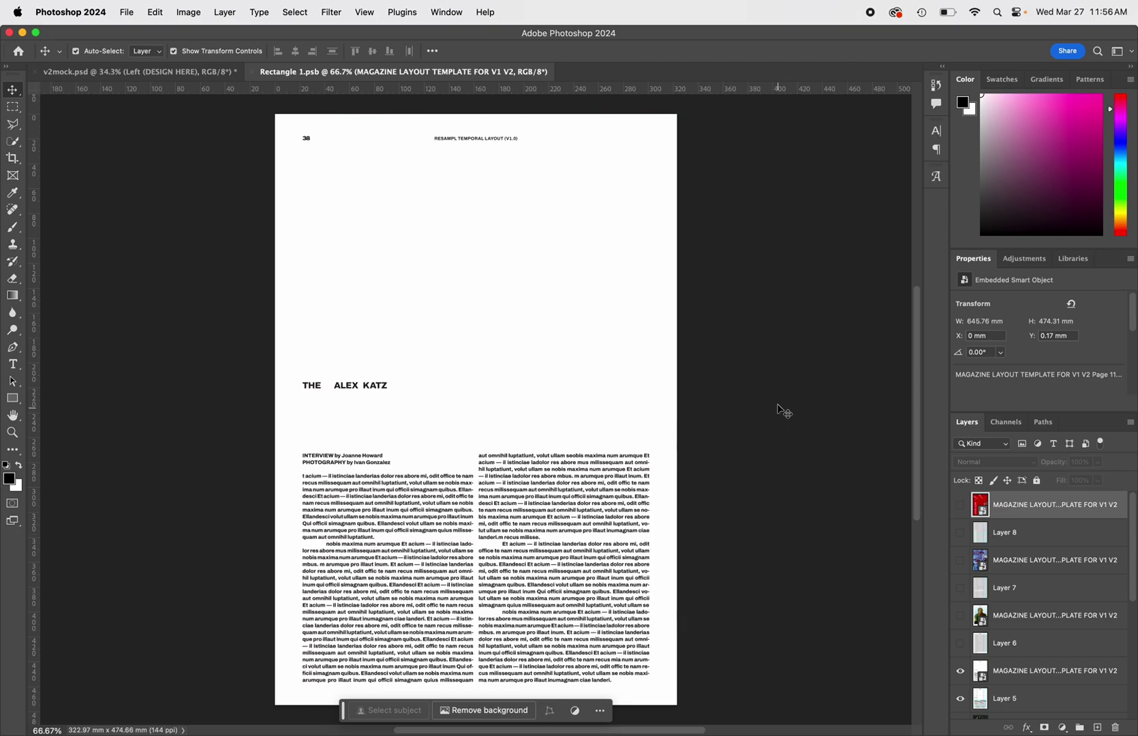
left_click(779, 409)
Step: Place the first page of TEST EXPORT.pdf into the mockup, cropped to Media Box
key("super+shift+p")
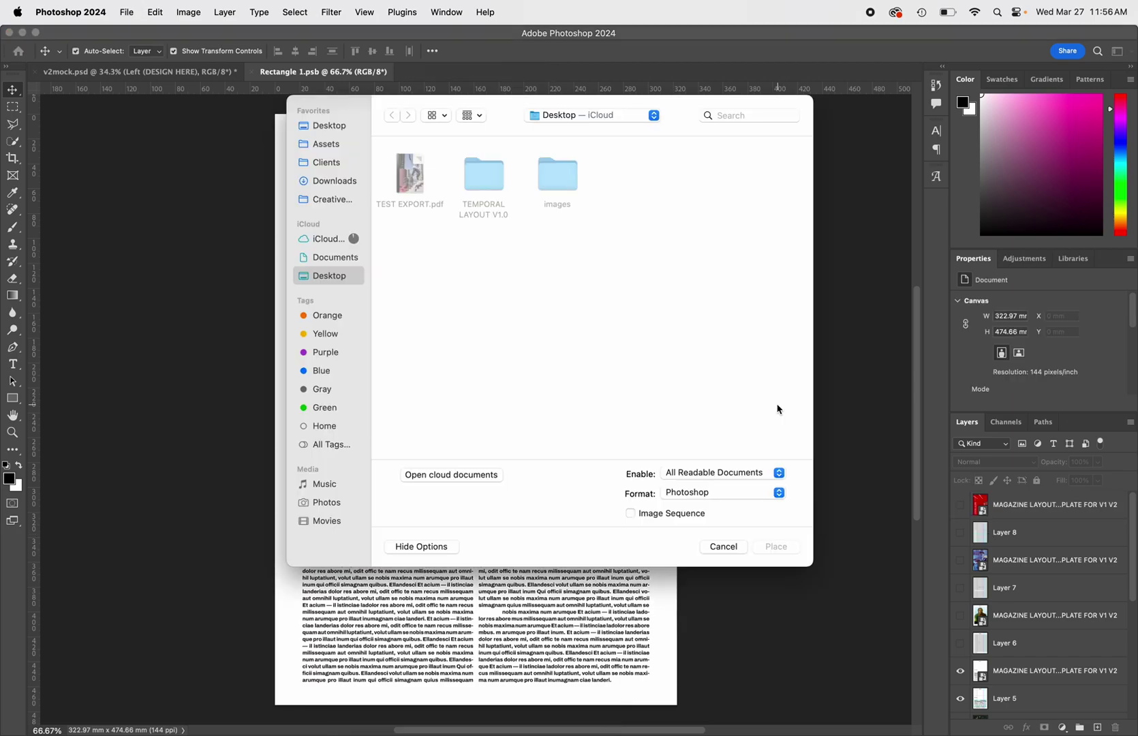
left_click(417, 164)
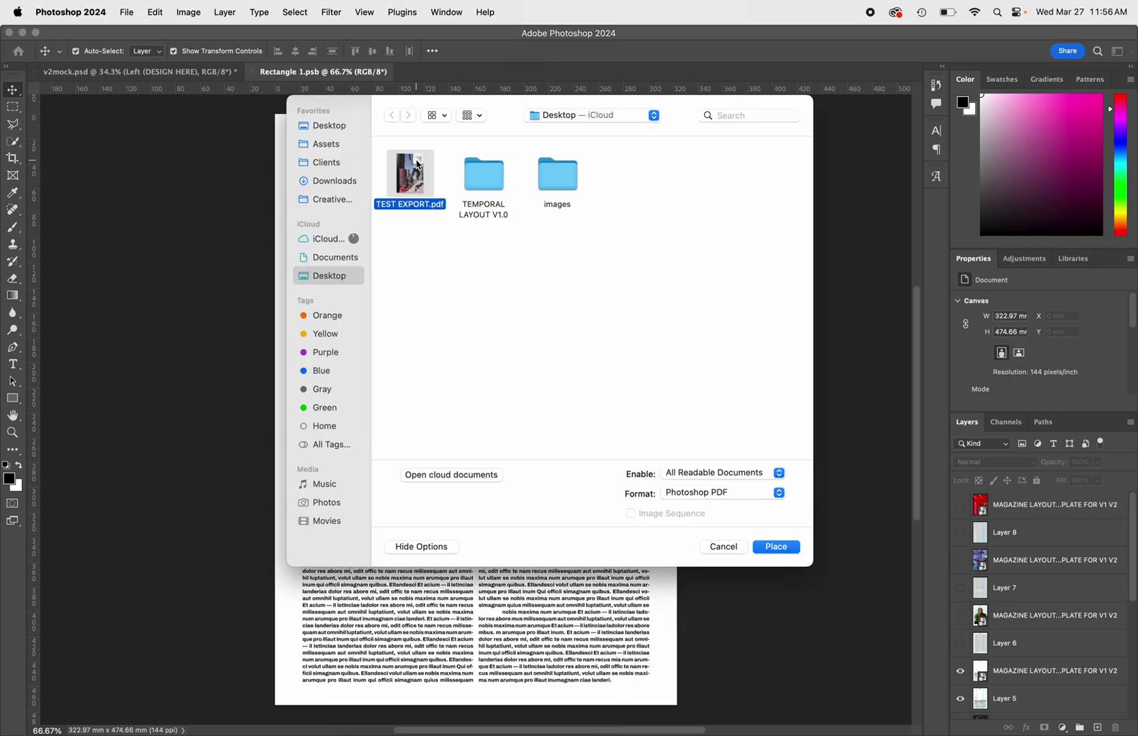
left_click(776, 547)
left_click(665, 275)
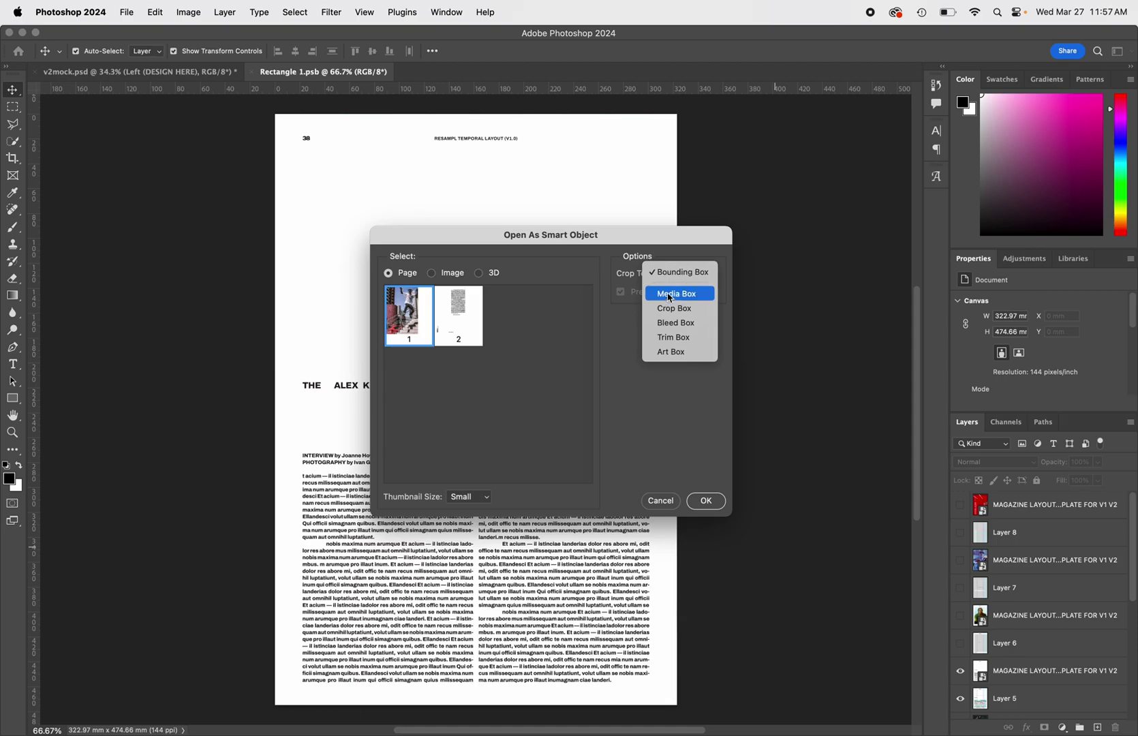
left_click(671, 298)
left_click(709, 504)
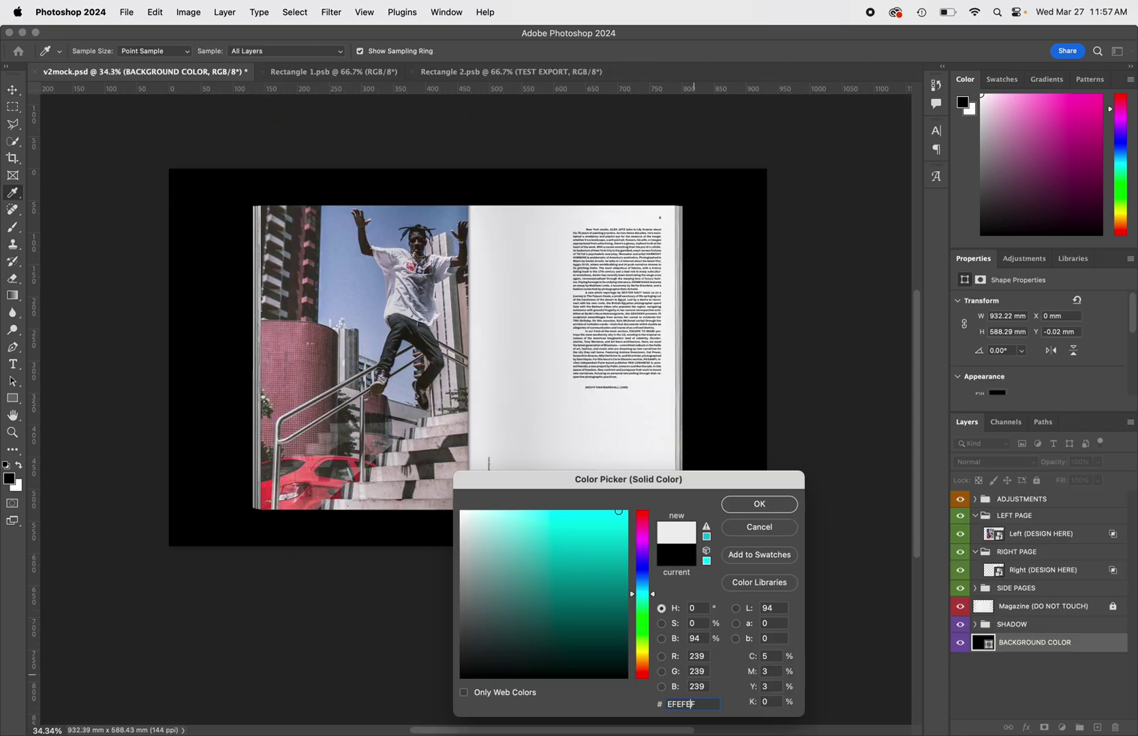